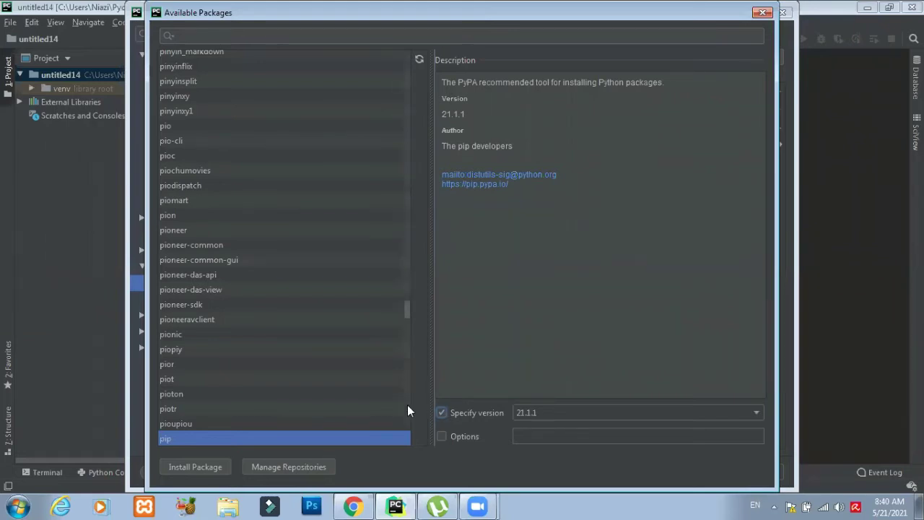
- Try to install version 21.1.1 of the pip package and close the list of available packages
click(198, 467)
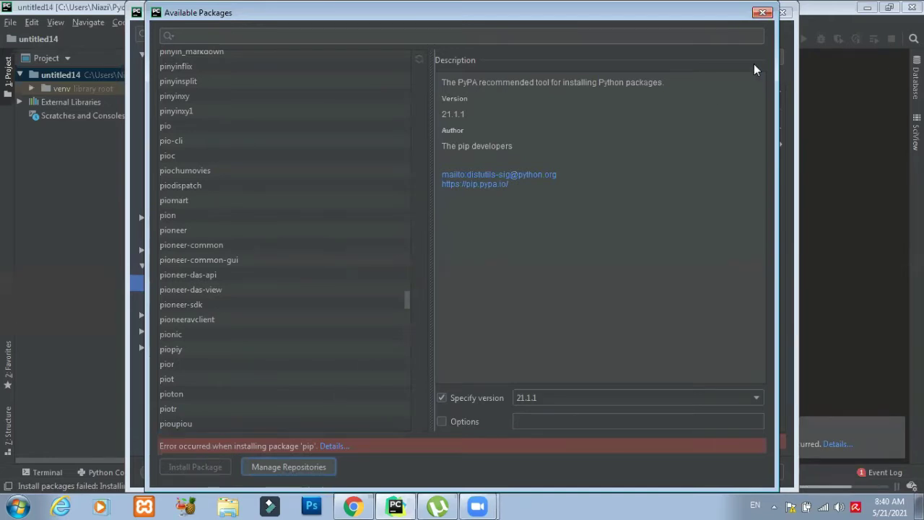
click(760, 13)
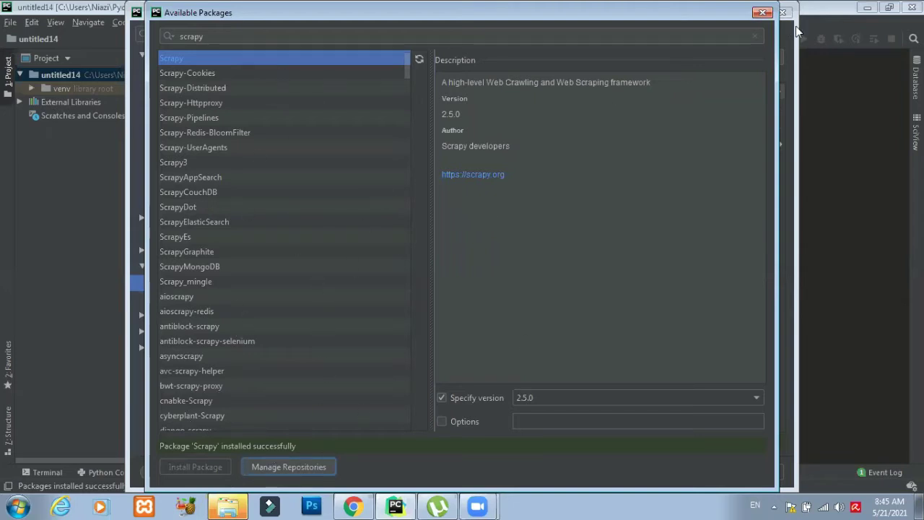
- Close the available packages list, review the packages installed in the project interpreter, and accept the settings
click(762, 12)
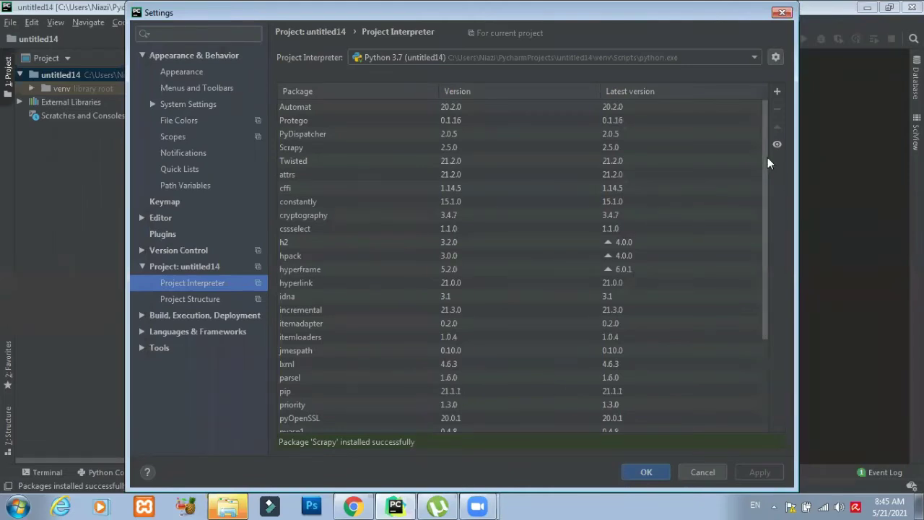
drag(767, 161, 752, 286)
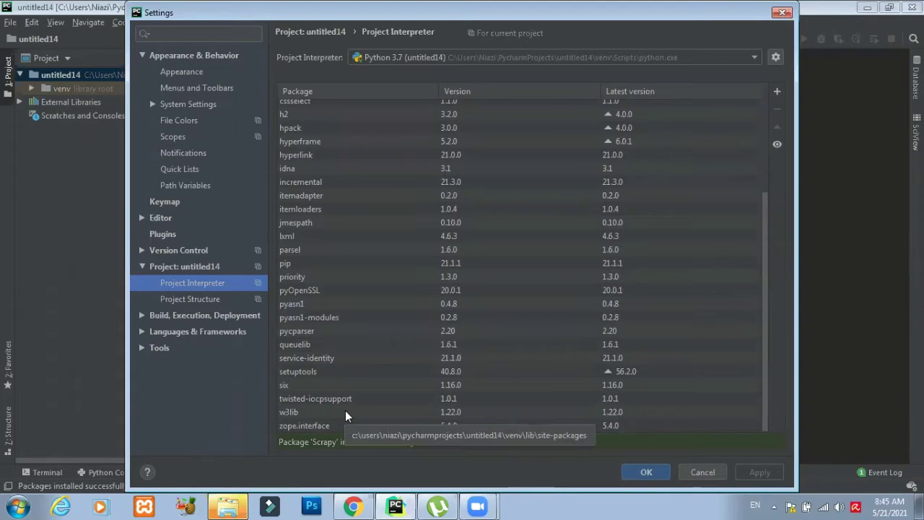
drag(763, 337, 750, 207)
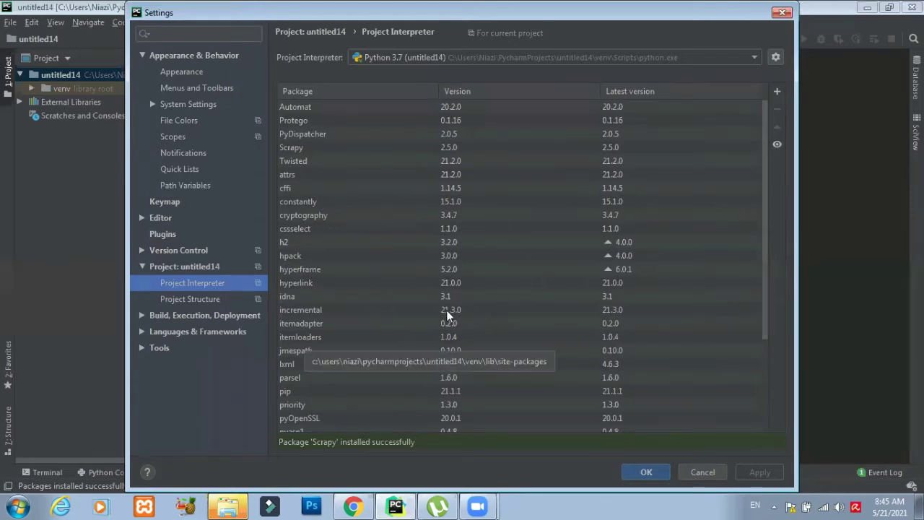
click(646, 473)
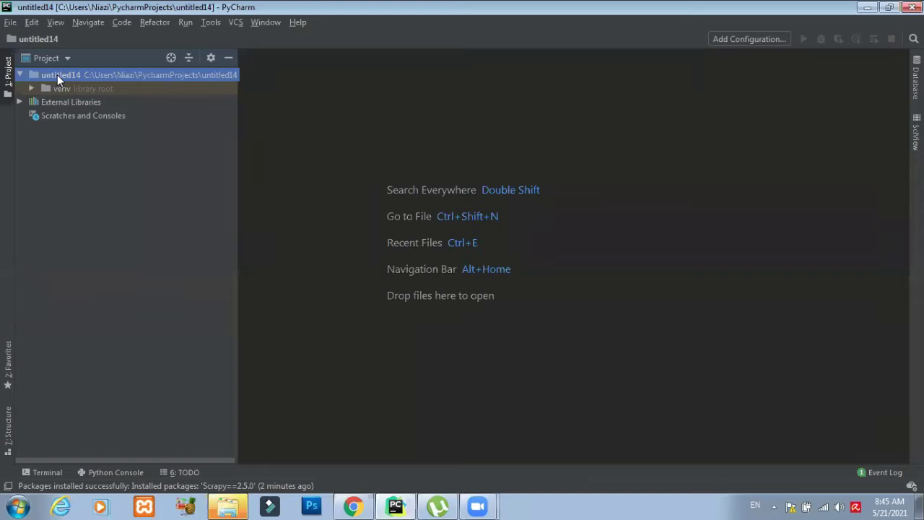
- Open a terminal in the untitled14 project folder and run scrapy startproject scrapy_demo
right_click(57, 74)
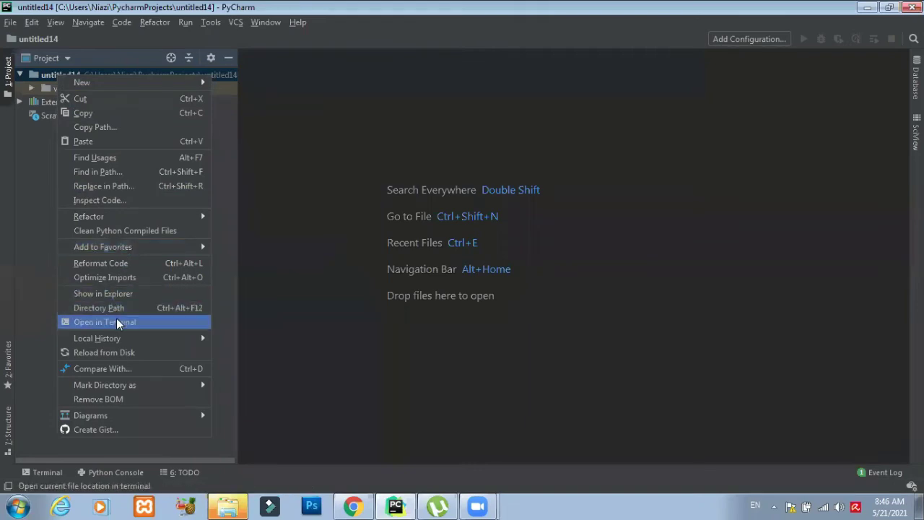
click(162, 324)
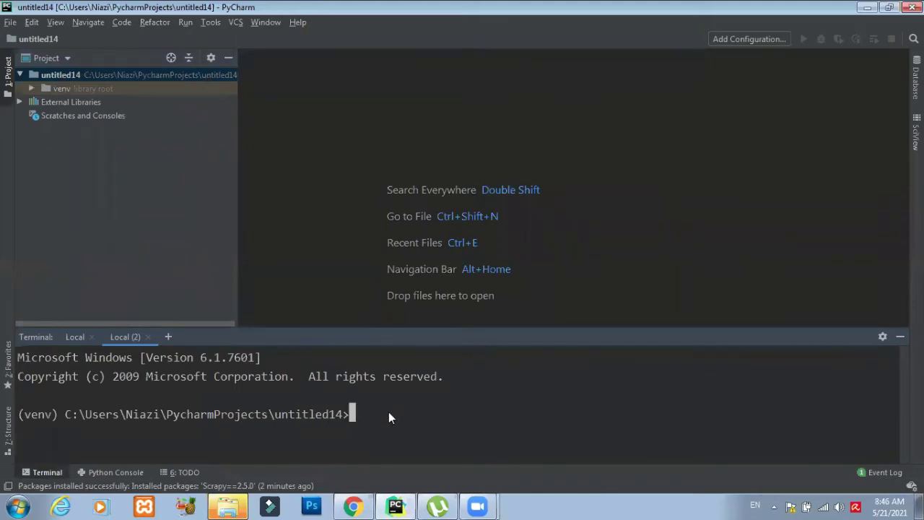
text(scrapy )
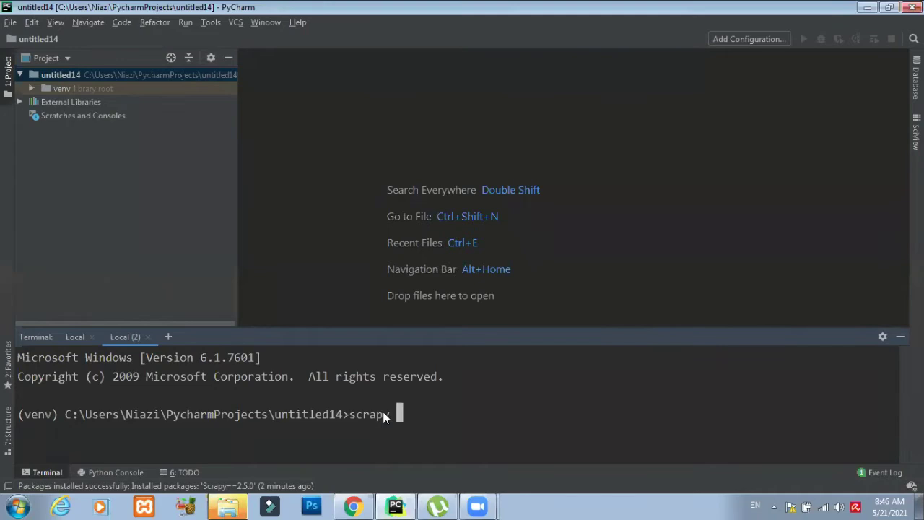
text(startproject)
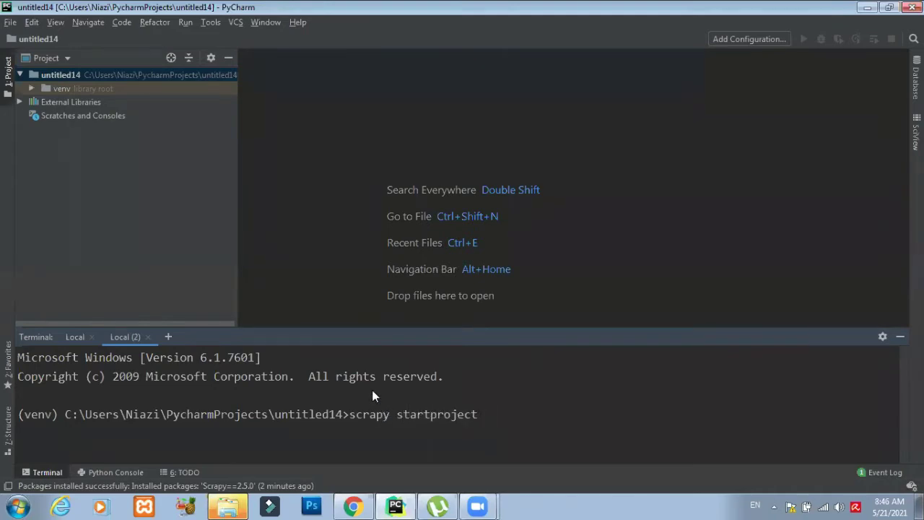
click(55, 76)
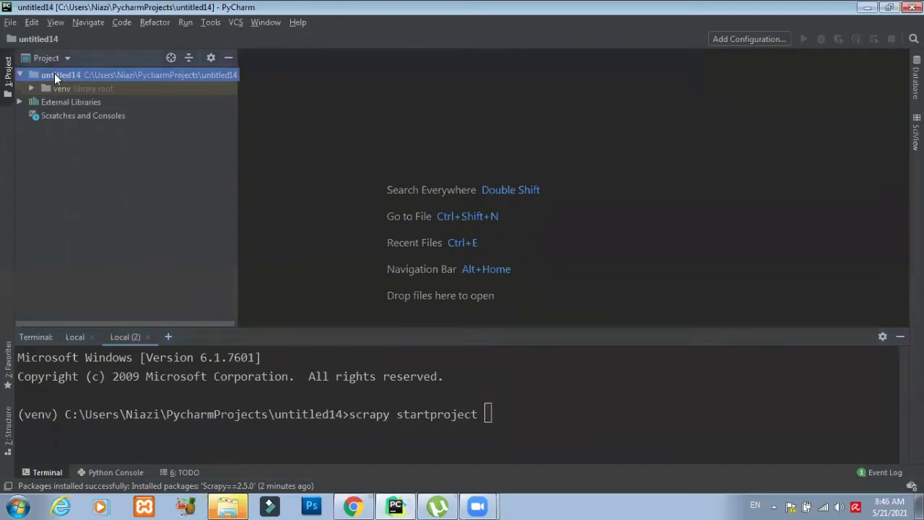
click(487, 407)
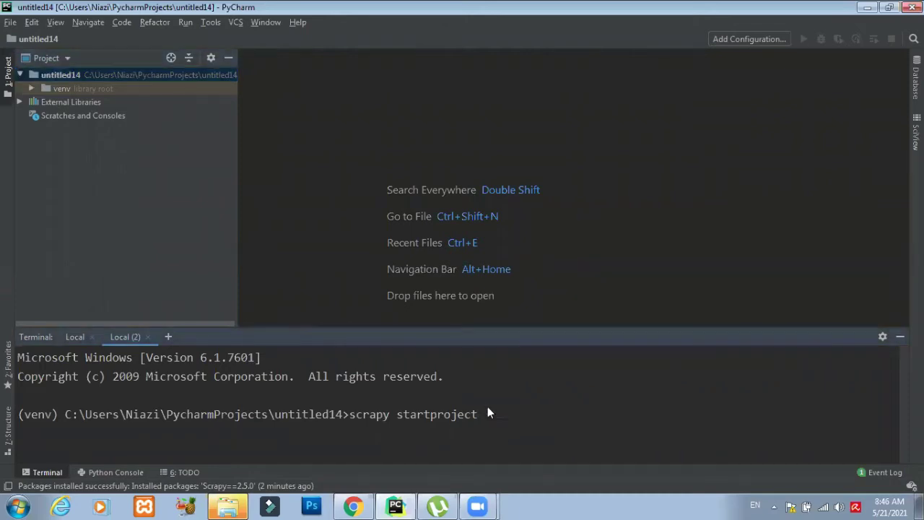
text(scrapy)
text(_demo)
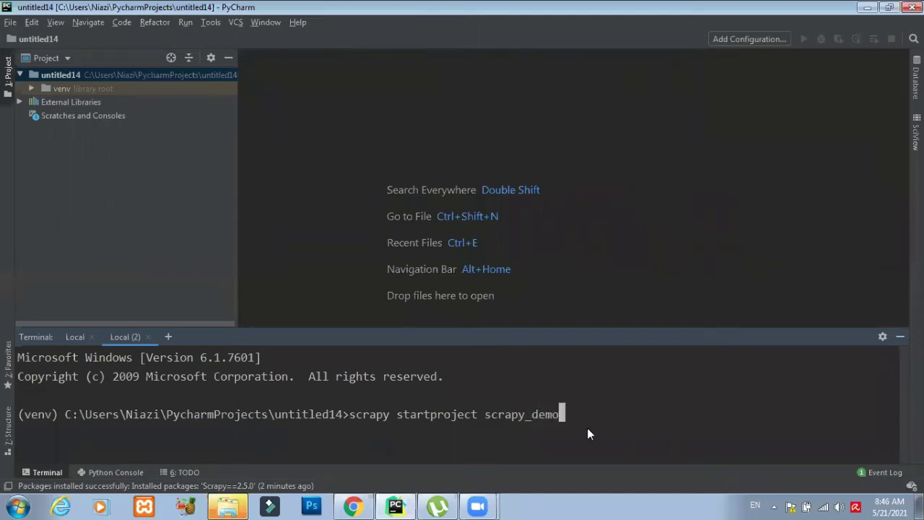
key(Return)
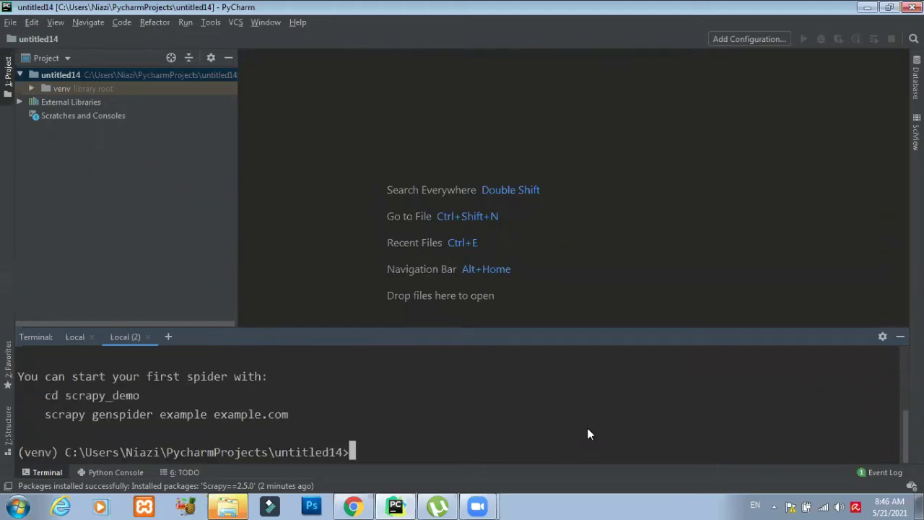
- Refresh the untitled14 project tree and expand the outer and inner scrapy_demo folders
click(21, 74)
click(21, 74)
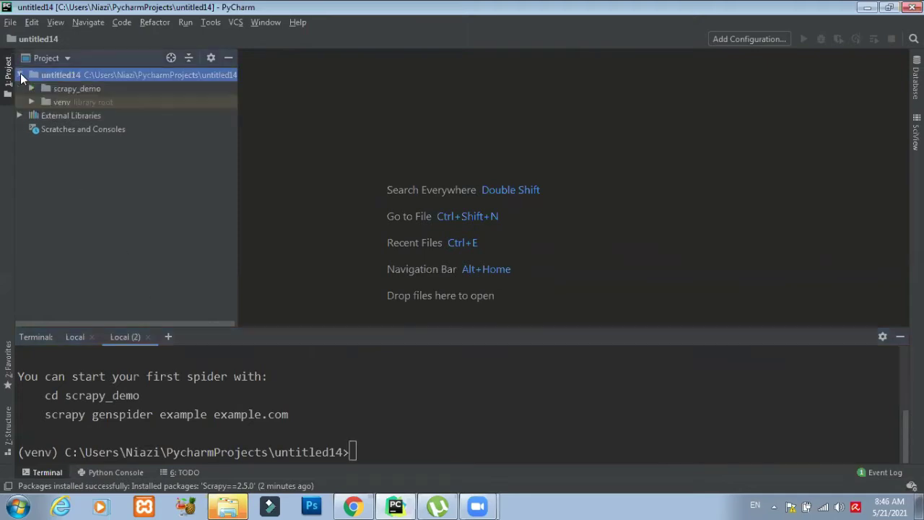
click(21, 75)
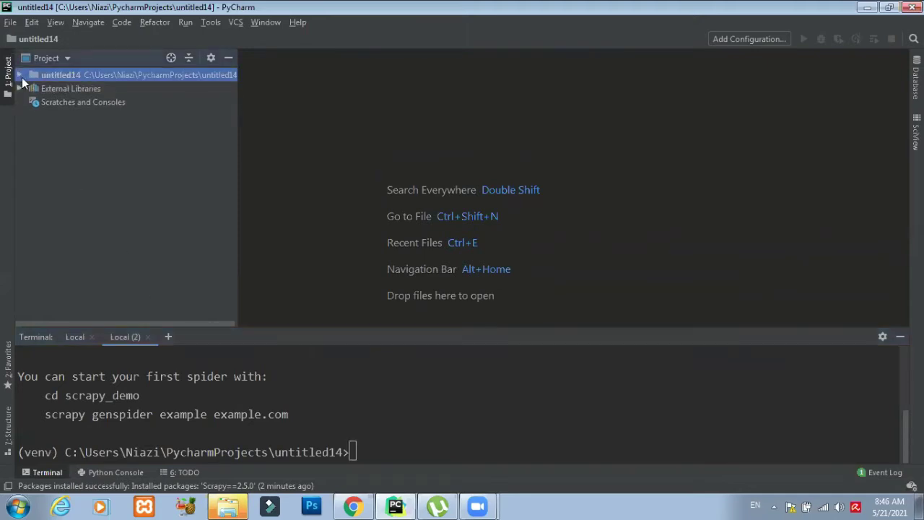
click(20, 75)
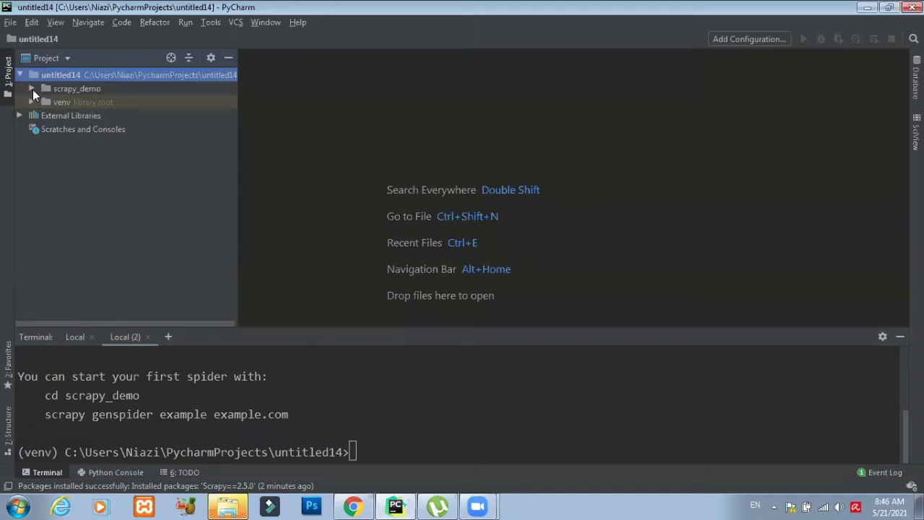
click(32, 89)
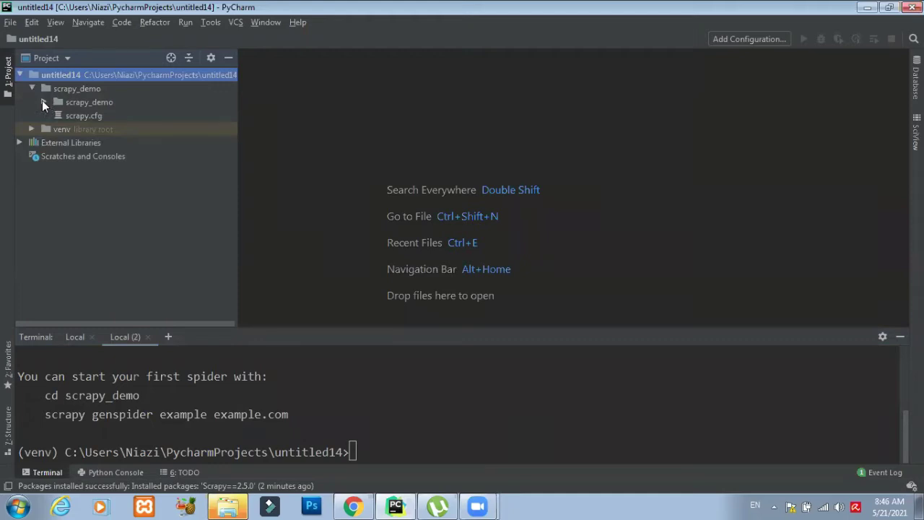
click(43, 102)
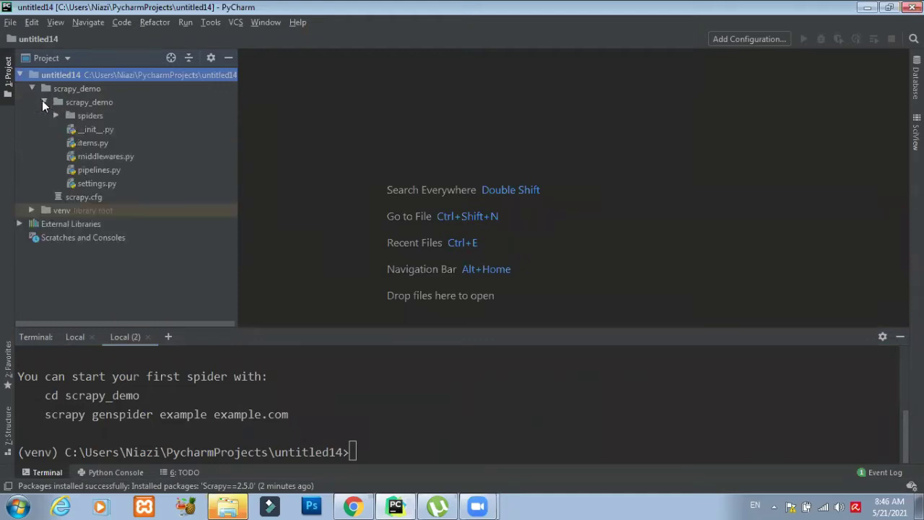
- Open items.py and settings.py for editing, and shrink the terminal to give the code more room
double_click(99, 142)
double_click(100, 182)
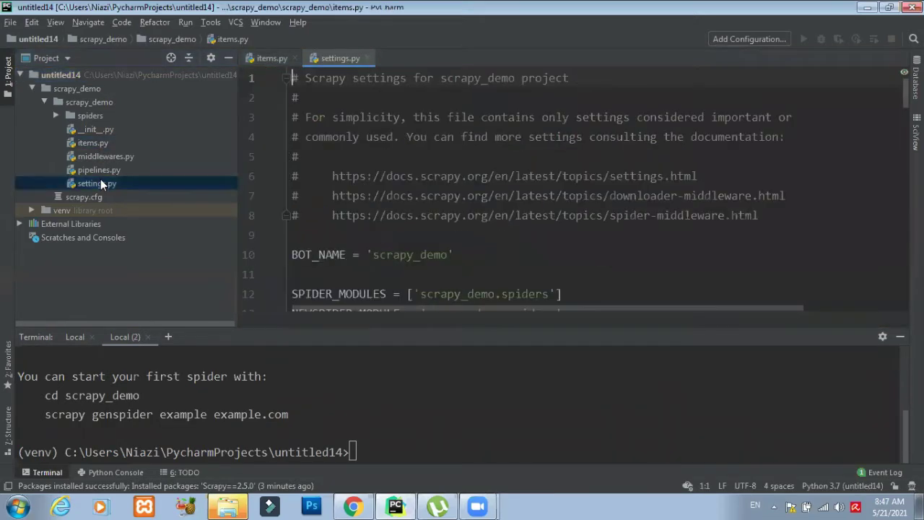
click(407, 193)
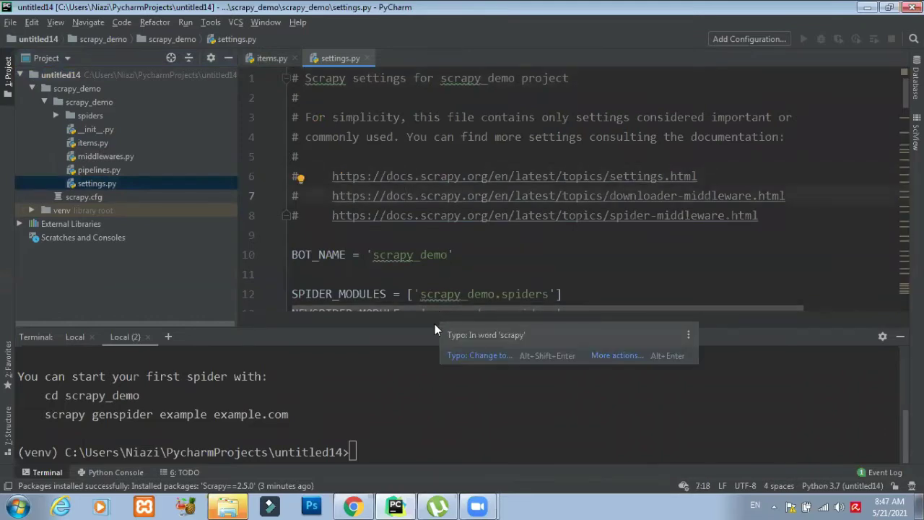
drag(433, 327, 424, 457)
click(437, 293)
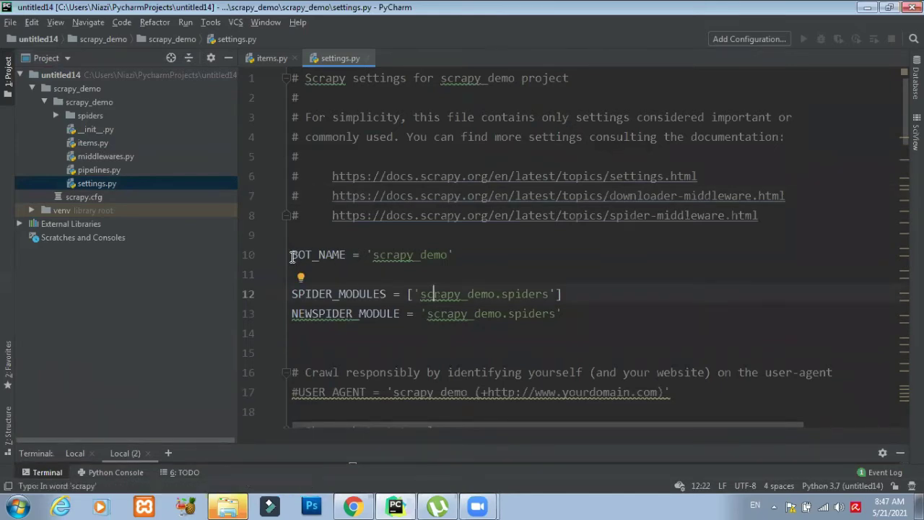
- Examine the BOT_NAME setting, its value and the spider module settings that follow in settings.py
drag(293, 256, 346, 254)
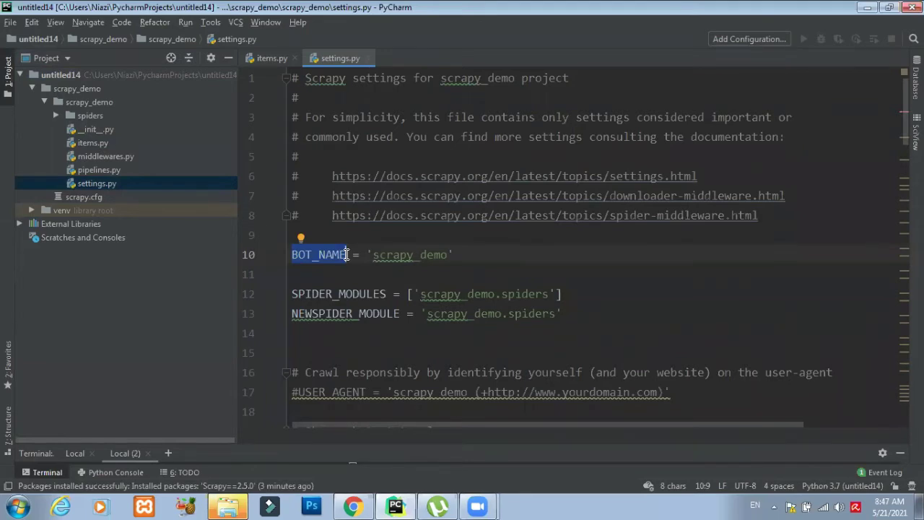
drag(373, 255, 447, 256)
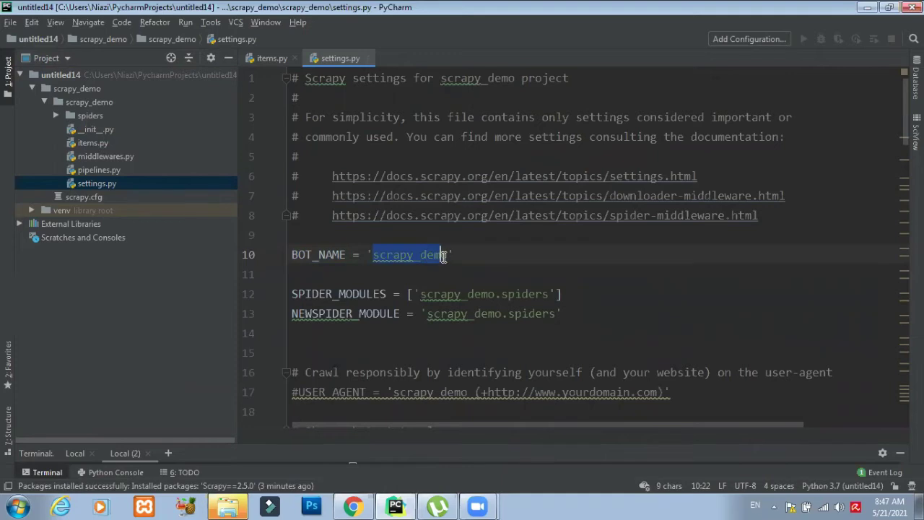
click(412, 294)
key(Down)
key(Down)
key(Down)
key(Down)
key(Down)
key(Down)
key(Down)
key(Down)
key(Down)
key(Down)
key(Down)
key(Down)
key(Down)
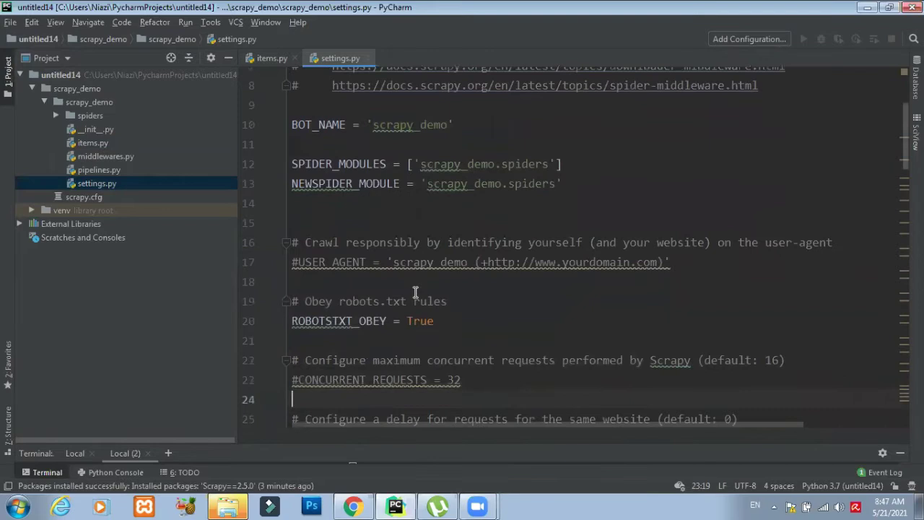
- Examine the commented USER_AGENT setting on line 17 of settings.py and its placeholder value
click(366, 243)
shift+click(303, 247)
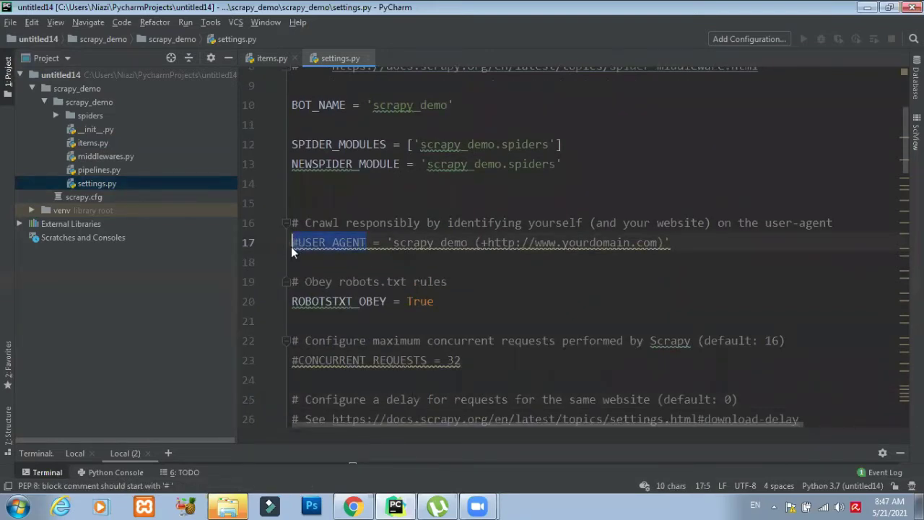
key(shift+Left)
mouse_move(367, 241)
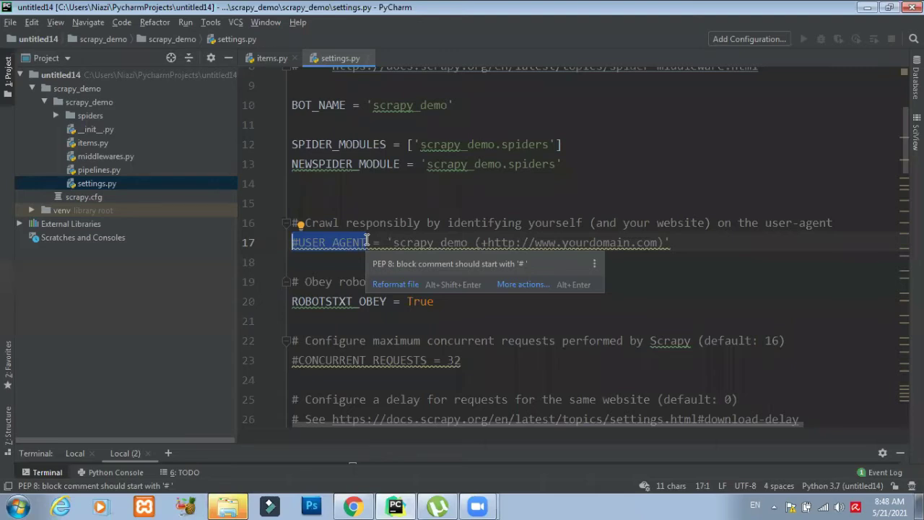
click(543, 223)
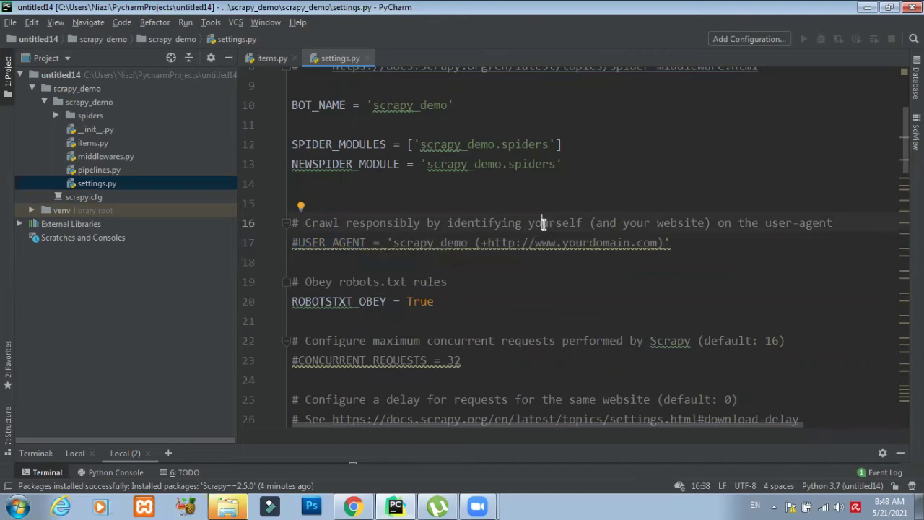
drag(394, 243, 662, 243)
click(511, 260)
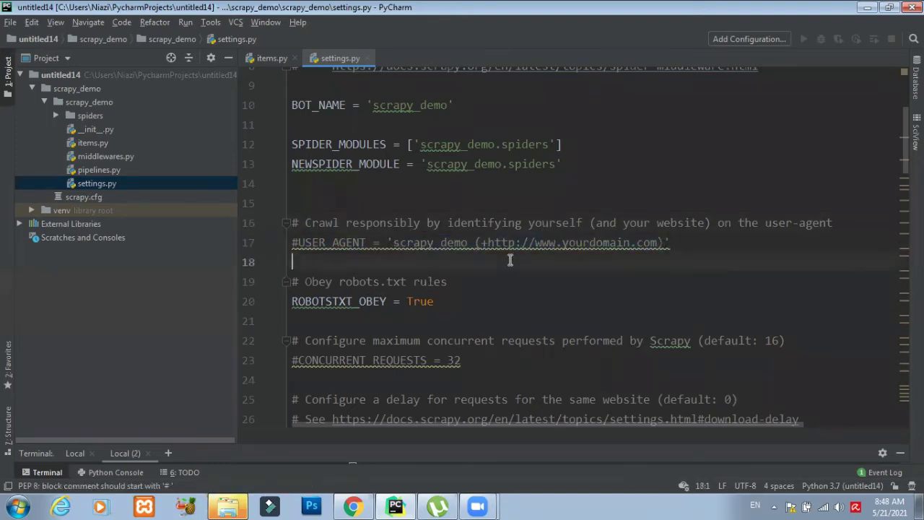
- Examine the ROBOTSTXT_OBEY setting under the robots.txt rules comment in settings.py
key(Down)
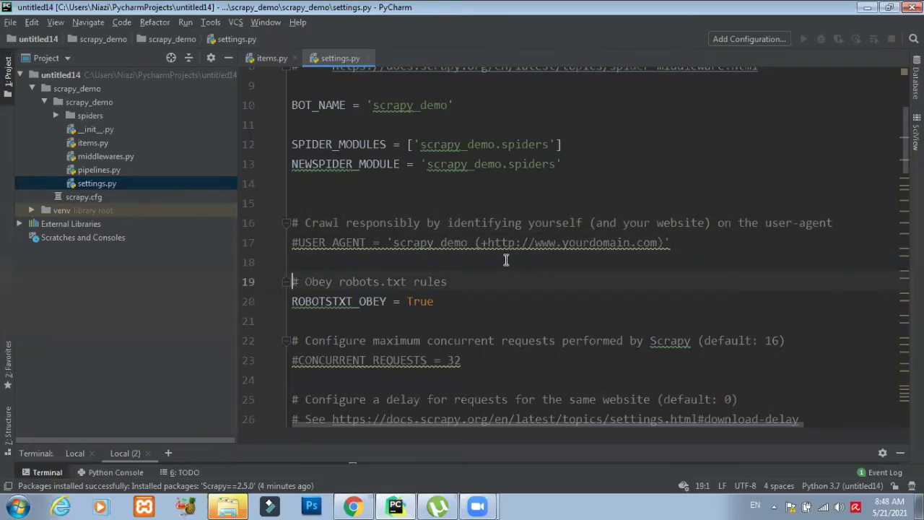
key(Down)
key(Down)
key(Down)
key(Down)
key(Down)
drag(296, 301, 387, 304)
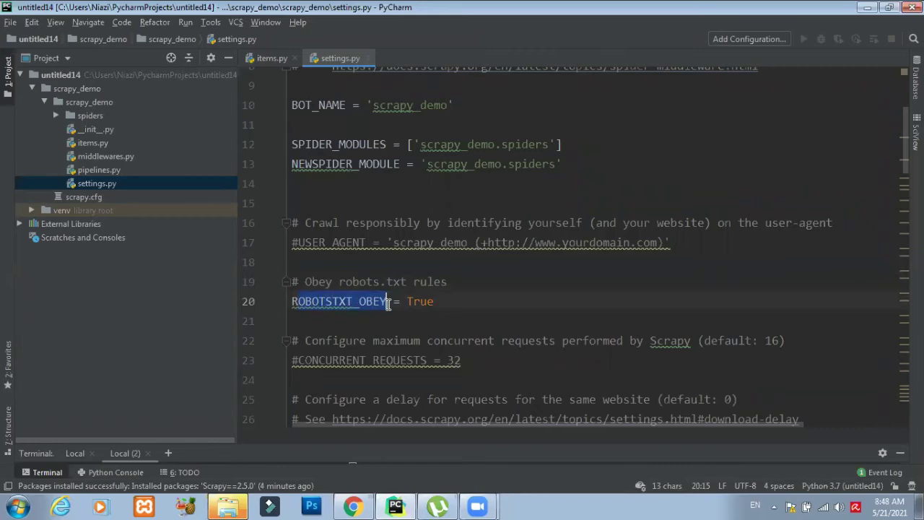
- Switch to Chrome, load facebook.com/robots.txt in the live cricket tab, and highlight the first user-agent name, Applebot
click(352, 506)
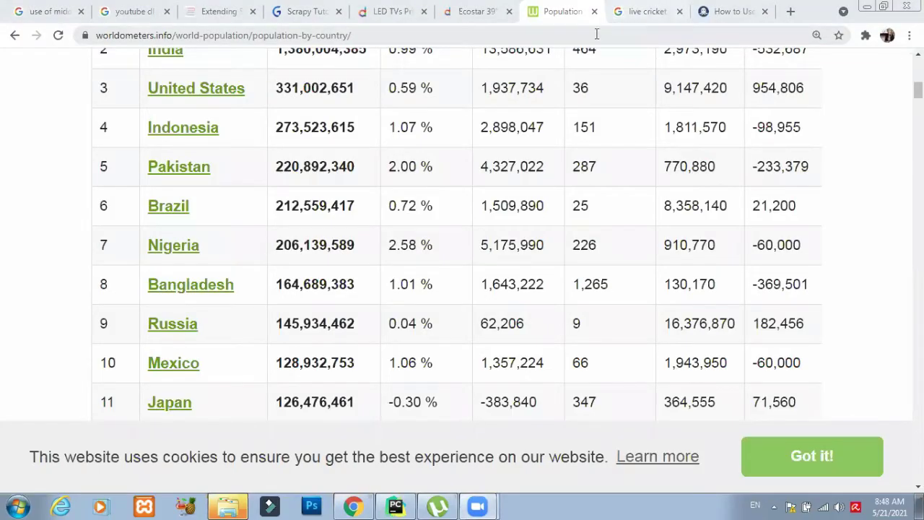
key(ctrl+Tab)
key(ctrl+l)
text(face)
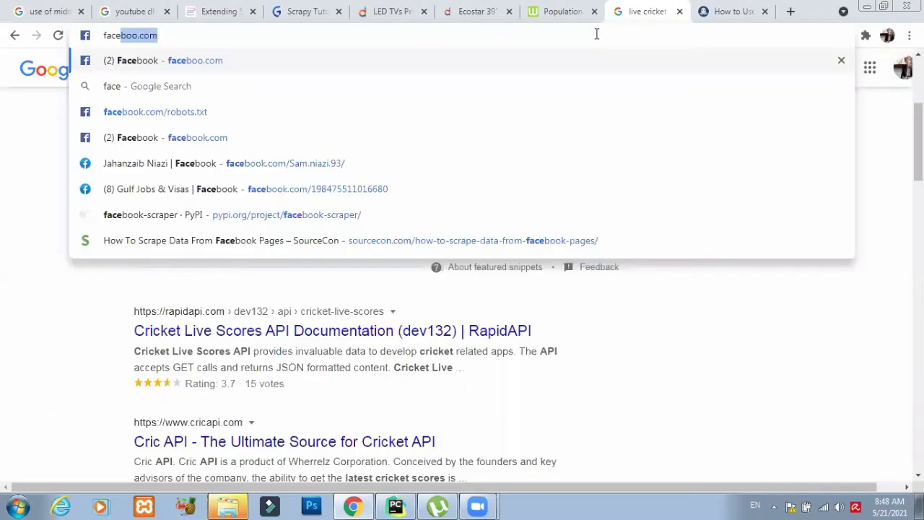
key(Down)
key(Down)
key(Down)
key(Return)
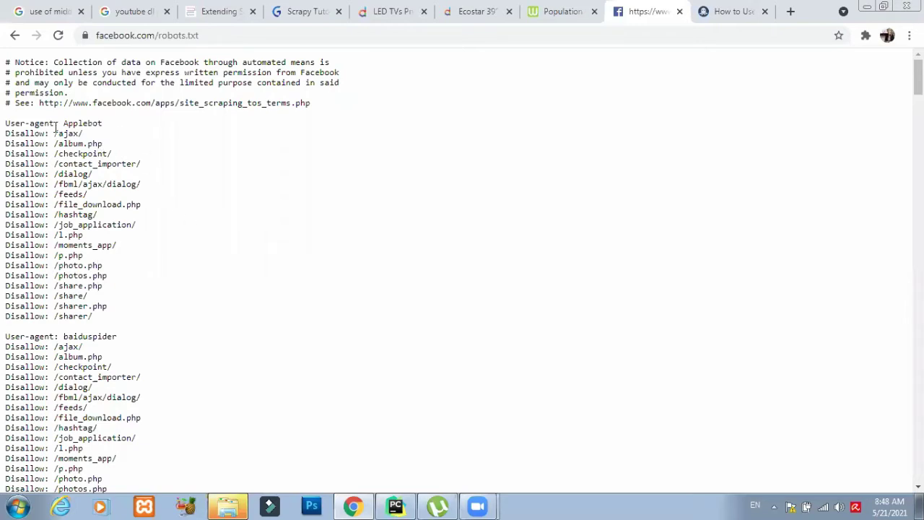
drag(65, 123, 107, 124)
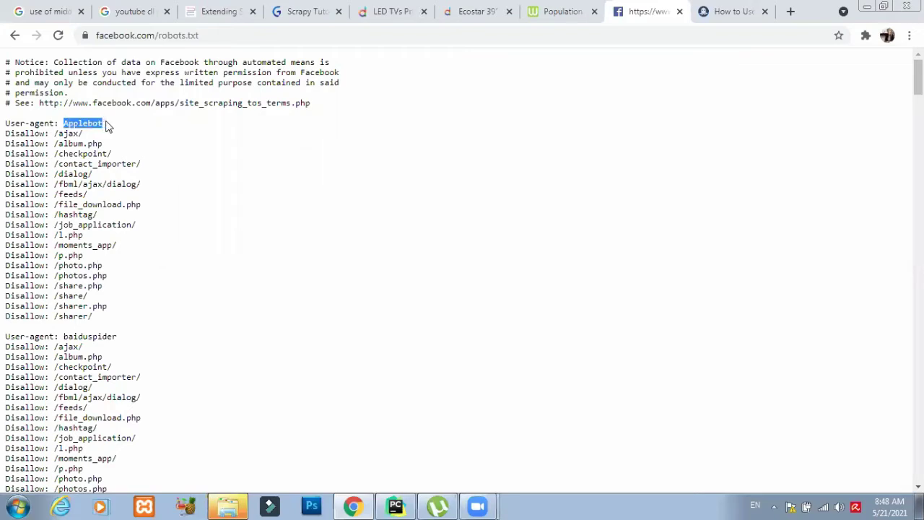
- Examine the paths disallowed for Applebot and baiduspider in Facebook's robots.txt
click(36, 141)
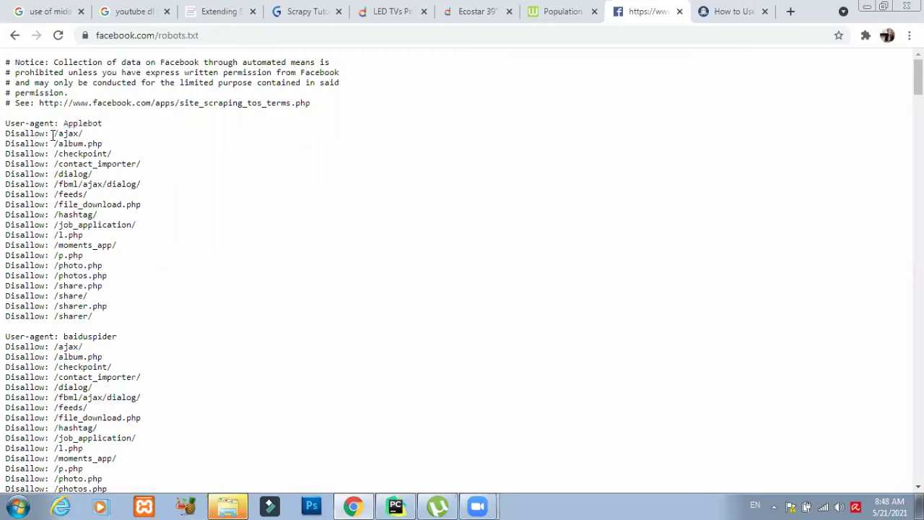
drag(55, 132, 124, 307)
click(96, 172)
drag(54, 347, 134, 504)
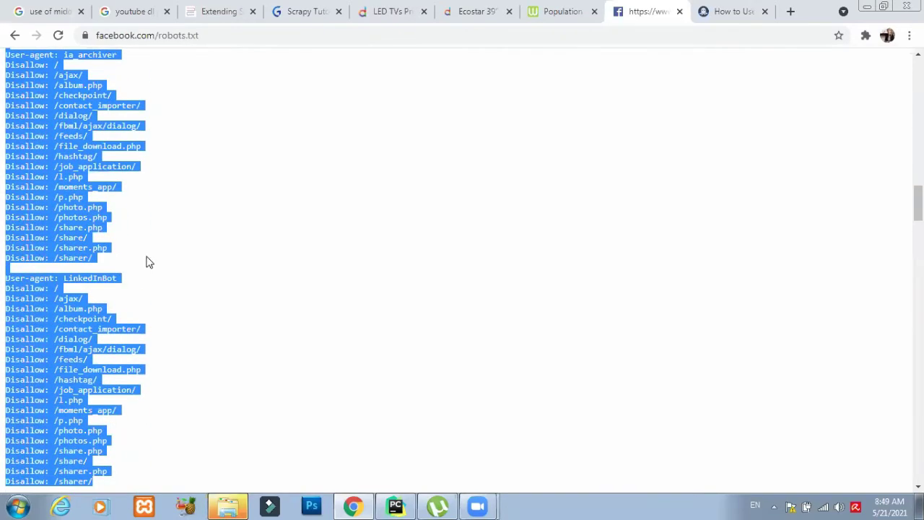
- Examine the rules for the further user agents in Facebook's robots.txt and highlight the Naverbot block
scroll(134, 260, down, 2)
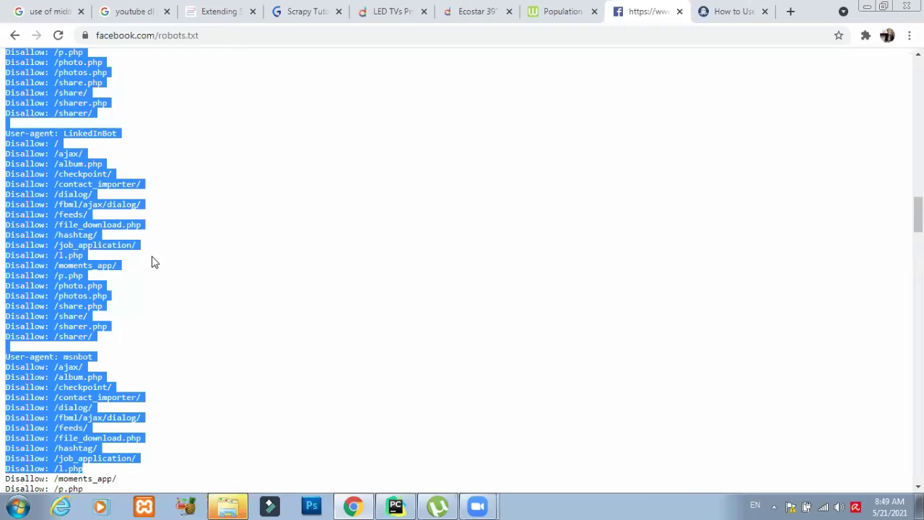
scroll(98, 256, down, 5)
shift+click(97, 268)
click(96, 268)
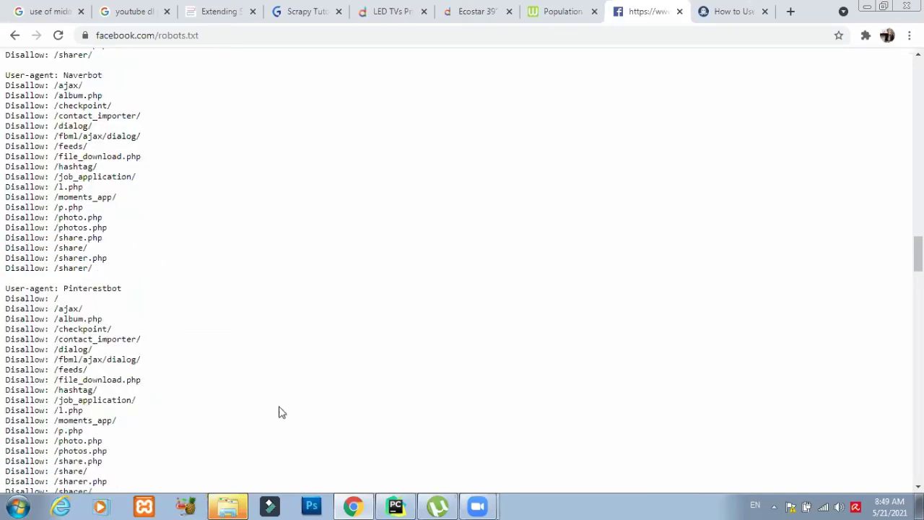
shift+click(107, 156)
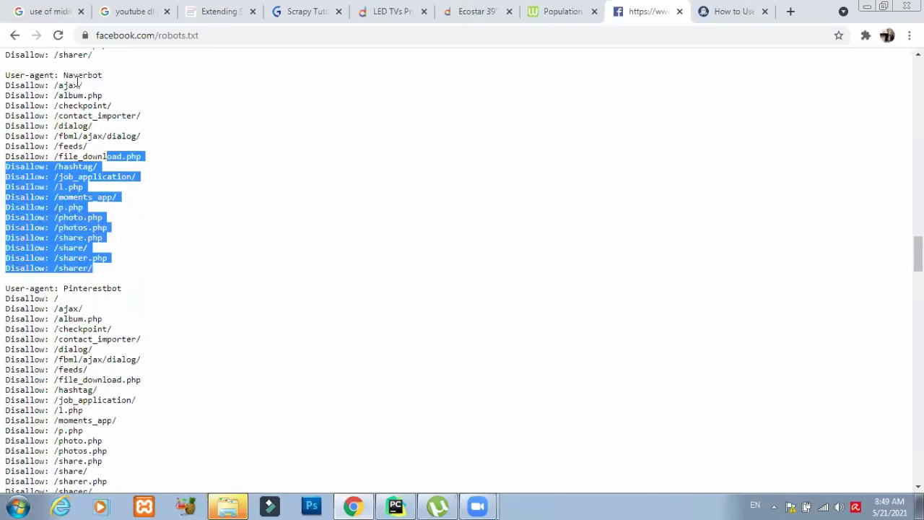
drag(52, 196, 66, 75)
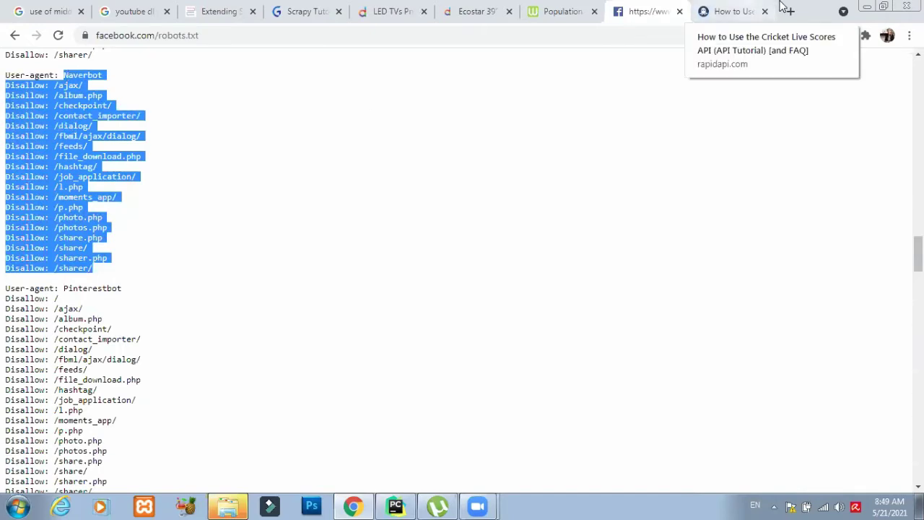
- View google.com/robots.txt in the cricket API tab, switch to PyCharm, and examine the value of ROBOTSTXT_OBEY in settings.py
click(732, 12)
click(394, 505)
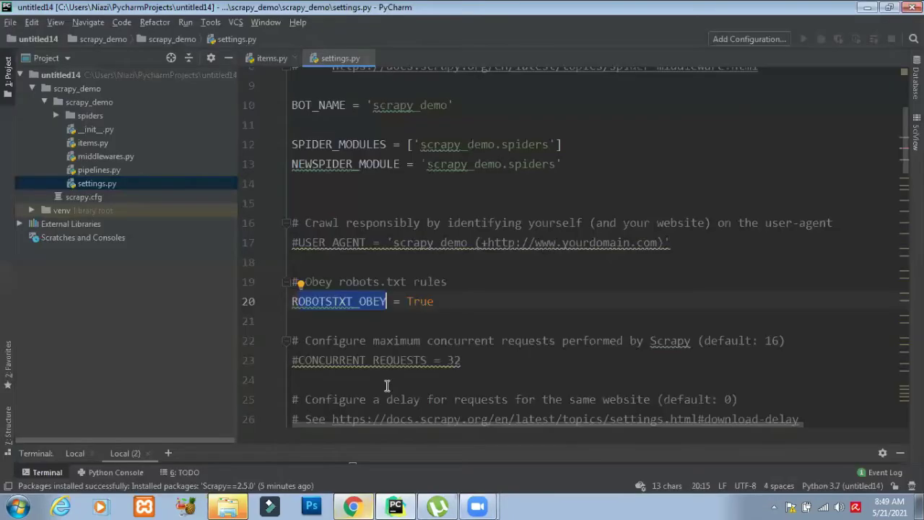
click(393, 302)
double_click(408, 301)
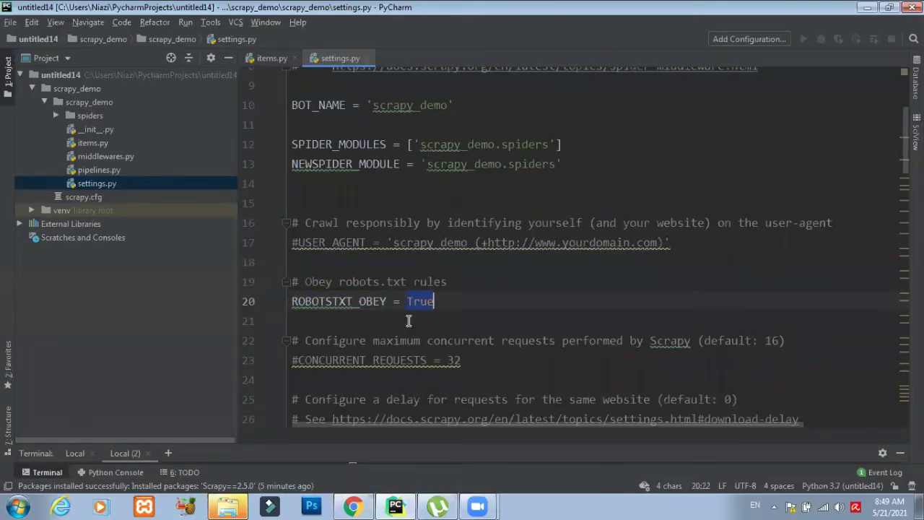
click(409, 320)
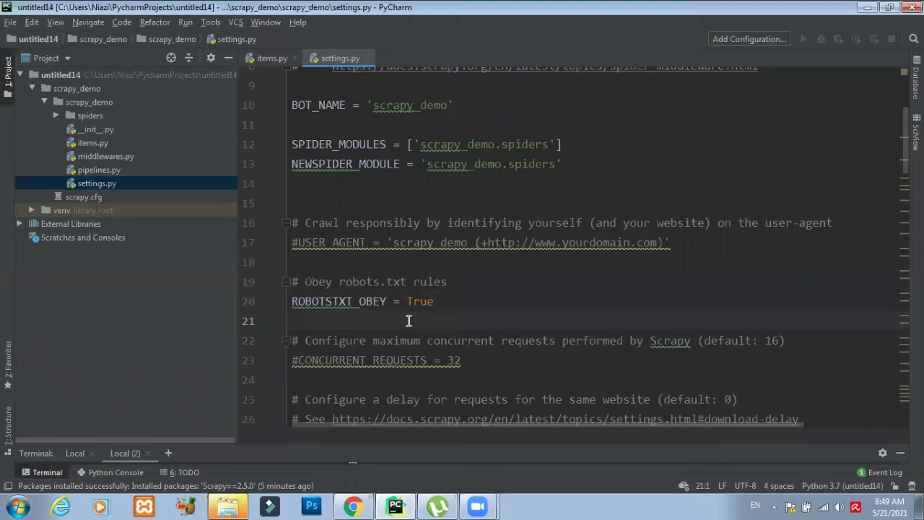
- Examine the concurrency and download delay settings in settings.py, highlighting "concurrent requests" in the comment on line 22
key(Down)
key(Down)
key(Down)
key(Down)
key(Down)
key(Down)
key(Down)
key(Down)
key(Down)
key(Down)
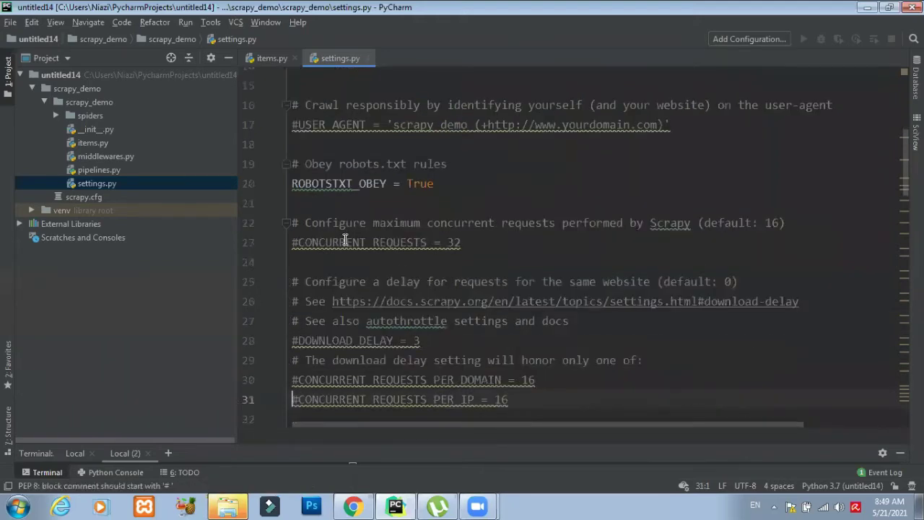
drag(426, 223, 555, 224)
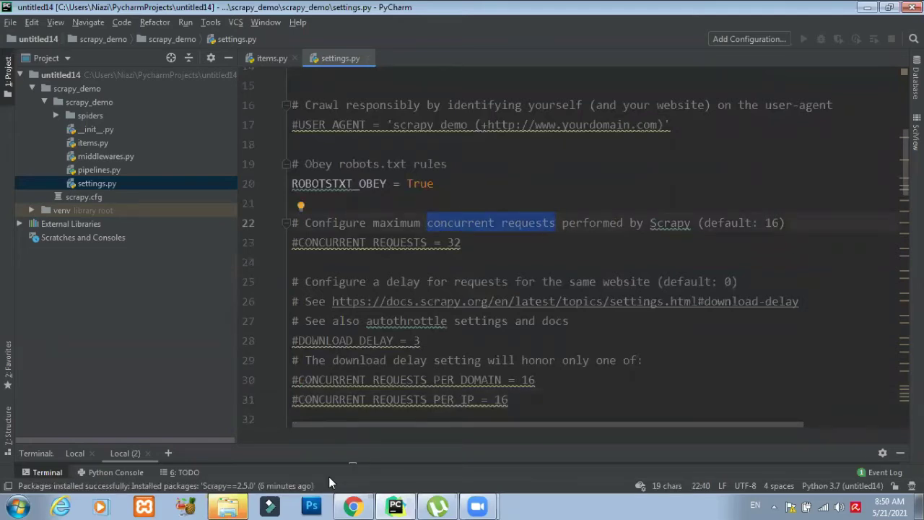
- Switch to Chrome, reload the Worldometers population-by-country page, and highlight its address
click(352, 505)
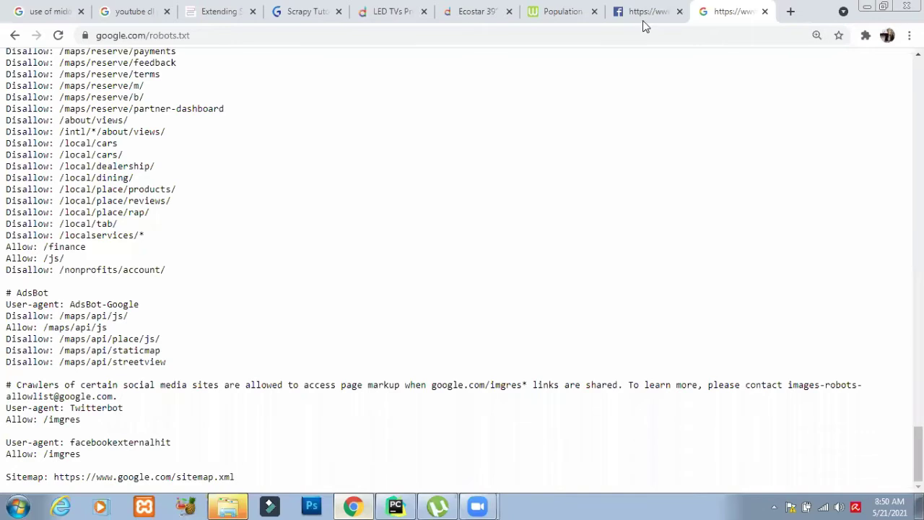
click(627, 20)
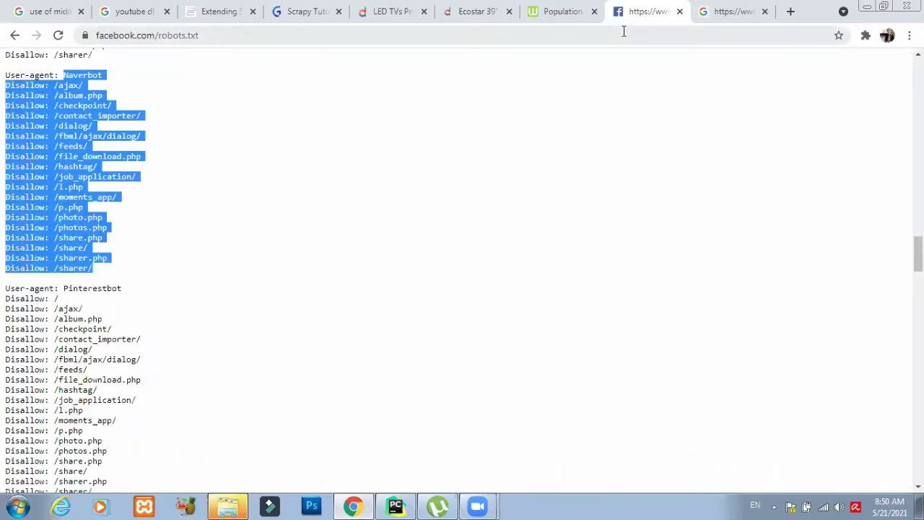
click(624, 31)
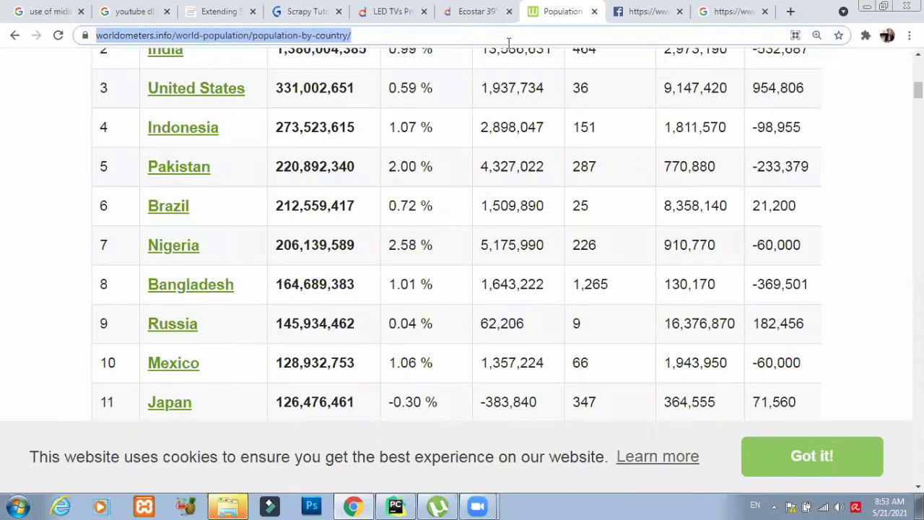
key(Return)
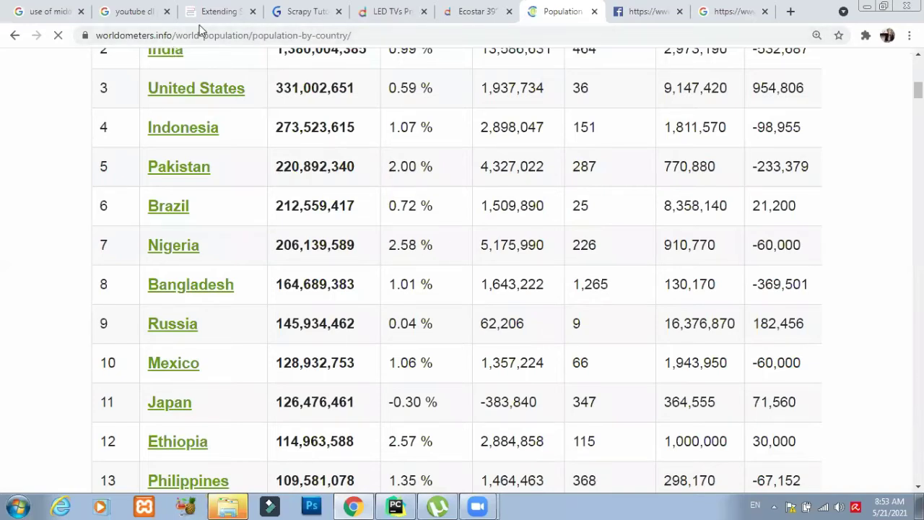
click(58, 35)
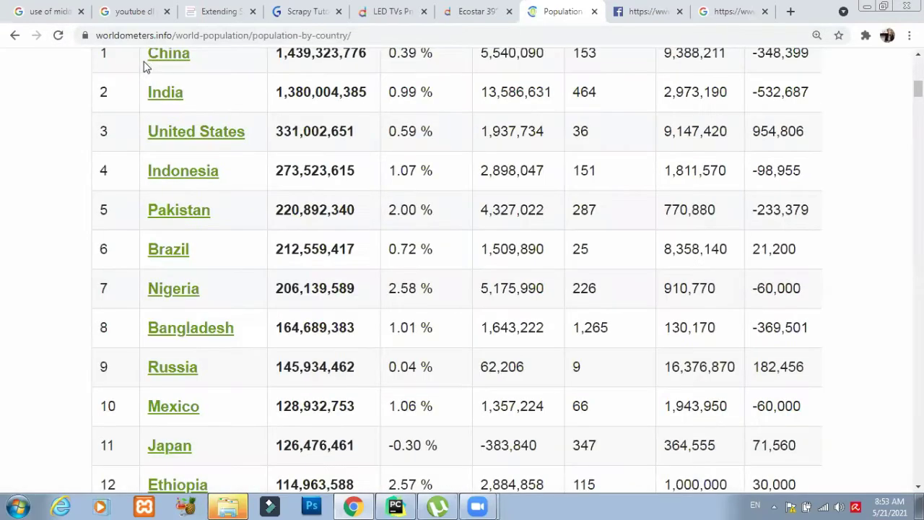
click(59, 36)
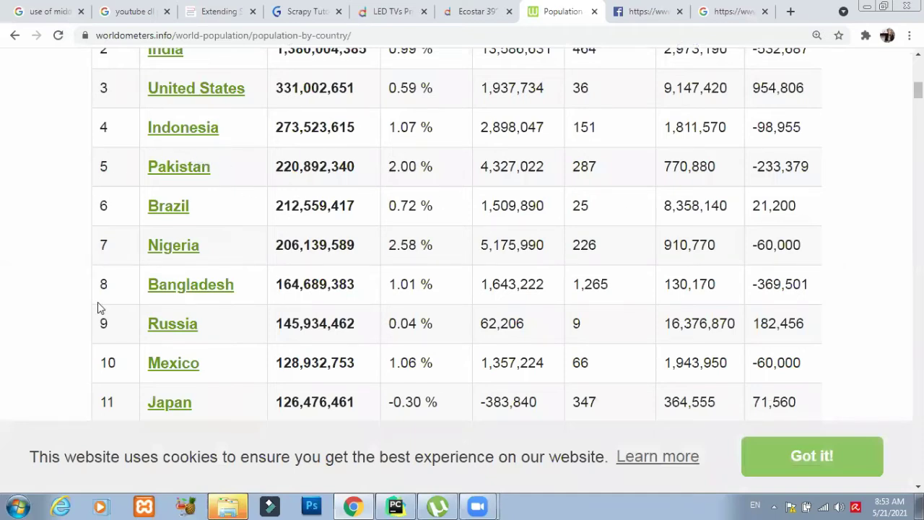
click(321, 39)
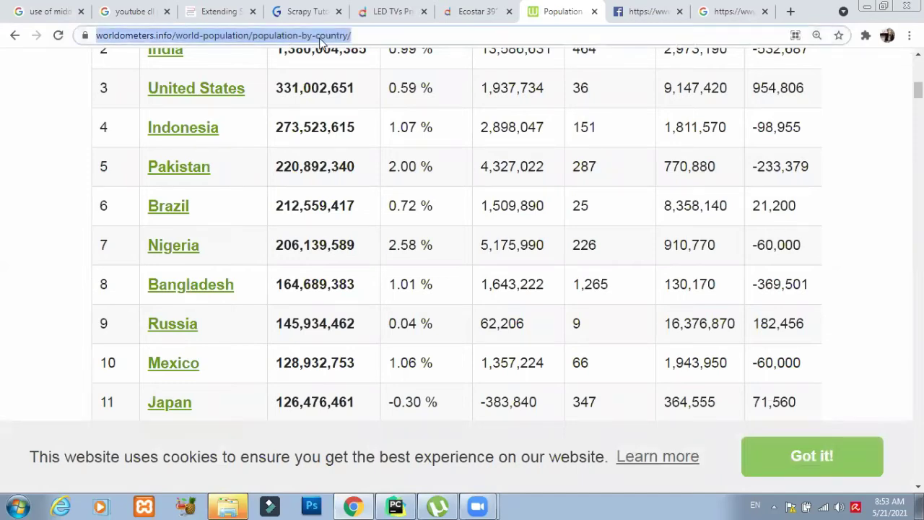
- Switch to PyCharm and examine the default number of concurrent requests in line 22, comparing it with the Worldometers page in Chrome
click(398, 505)
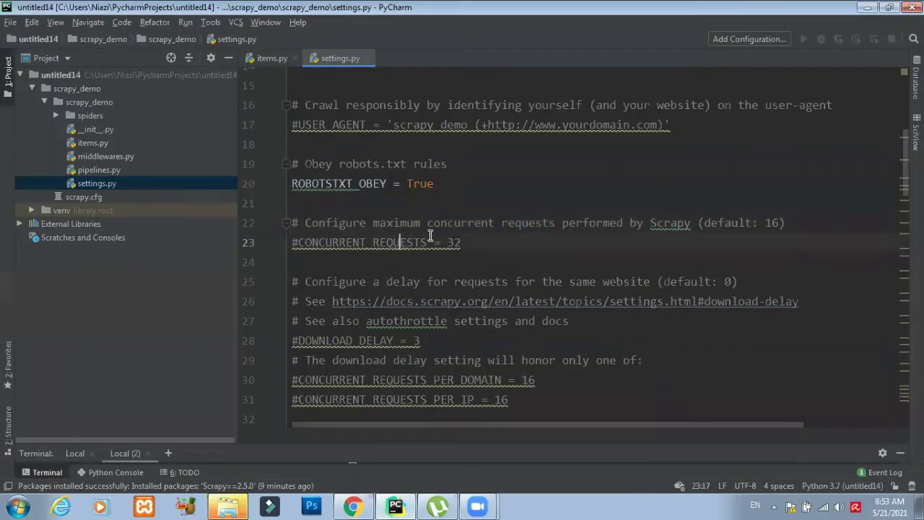
drag(427, 223, 582, 205)
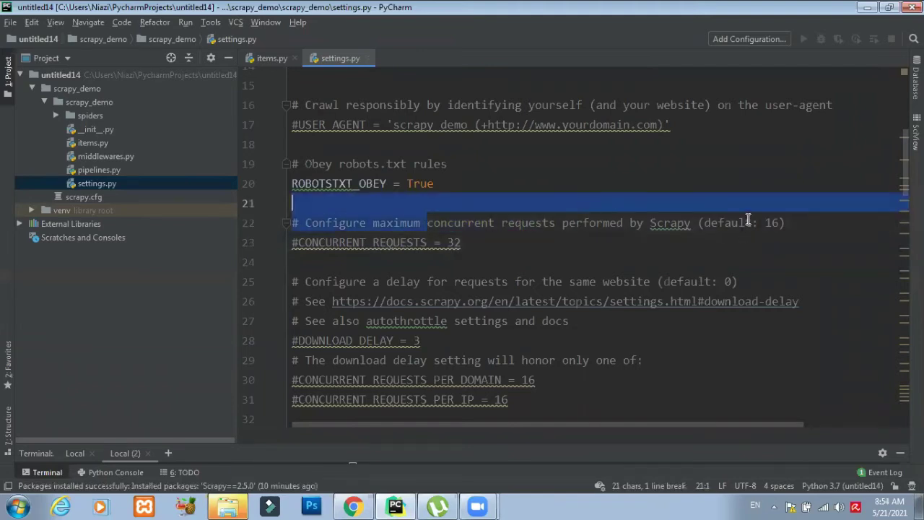
click(748, 221)
drag(767, 224, 773, 223)
double_click(769, 224)
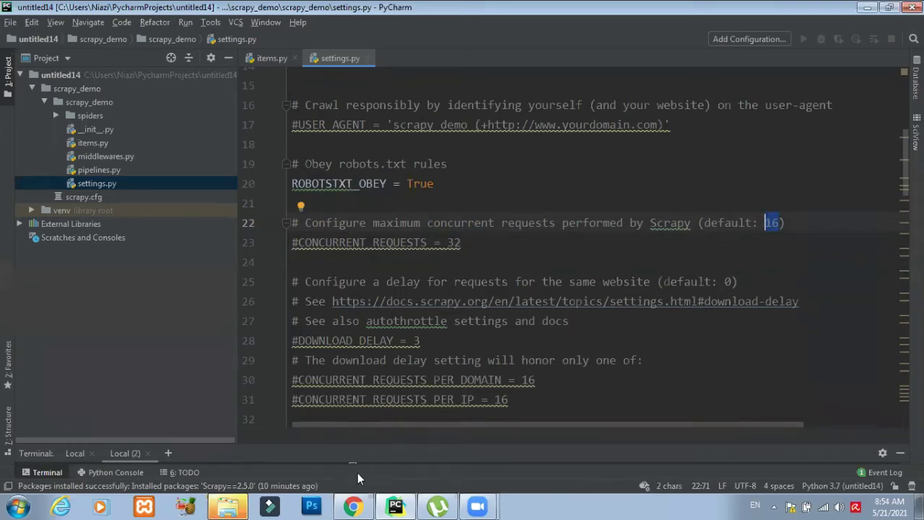
click(353, 505)
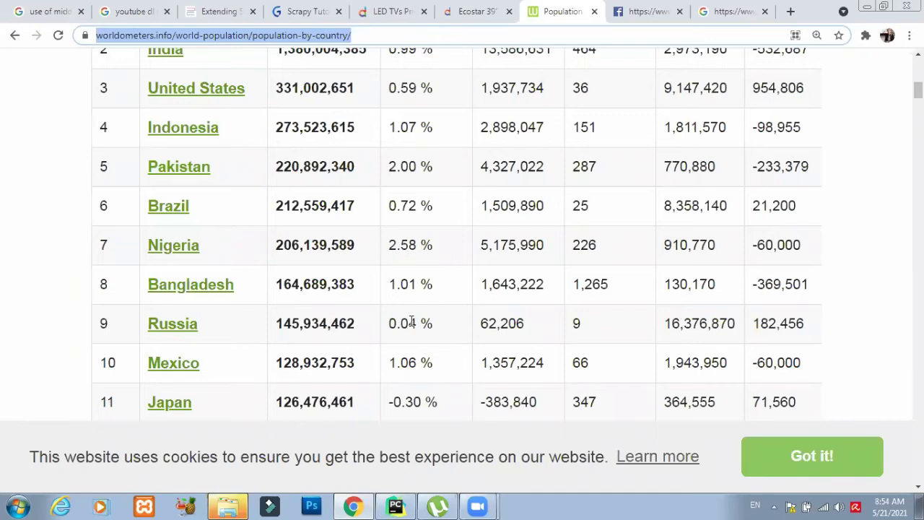
click(394, 505)
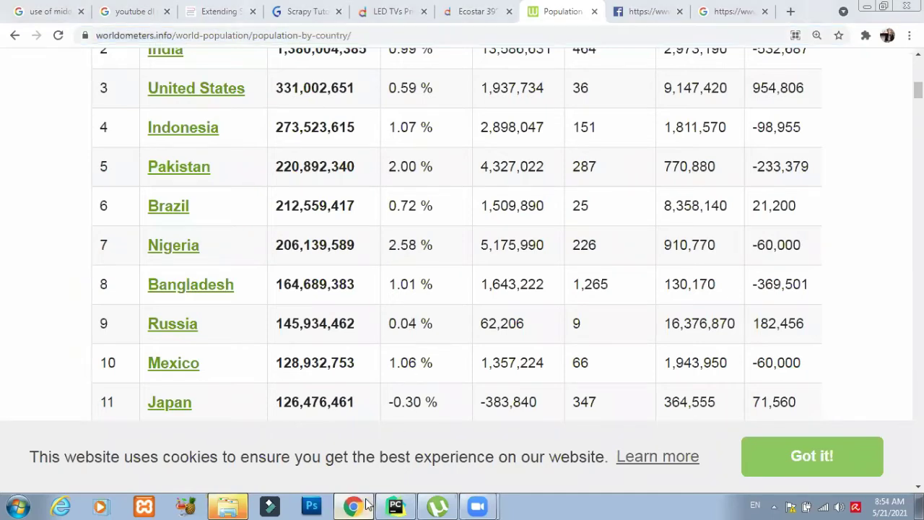
- Uncomment the CONCURRENT_REQUESTS setting on line 23 of settings.py
click(526, 242)
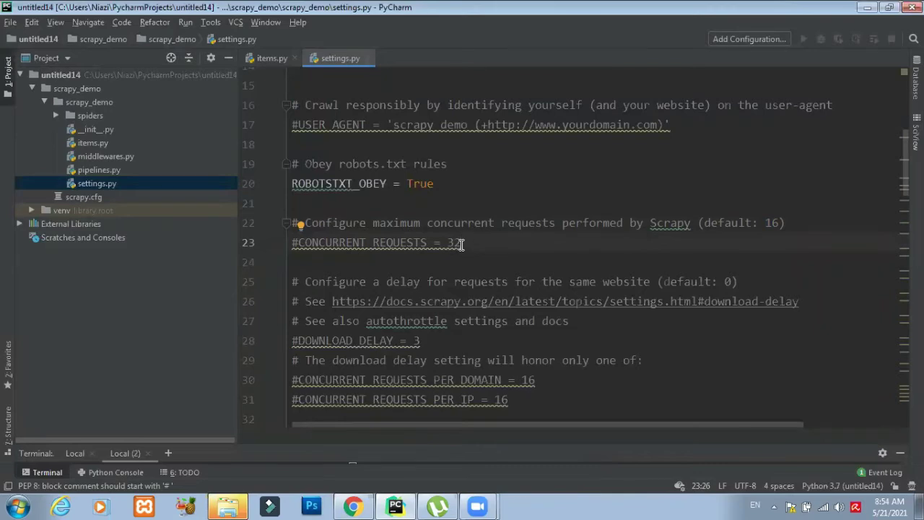
click(301, 242)
key(BackSpace)
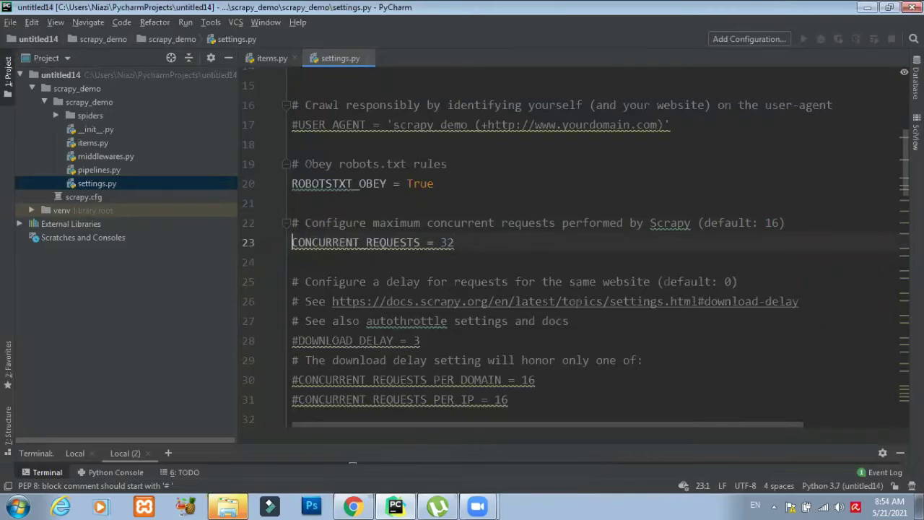
click(477, 241)
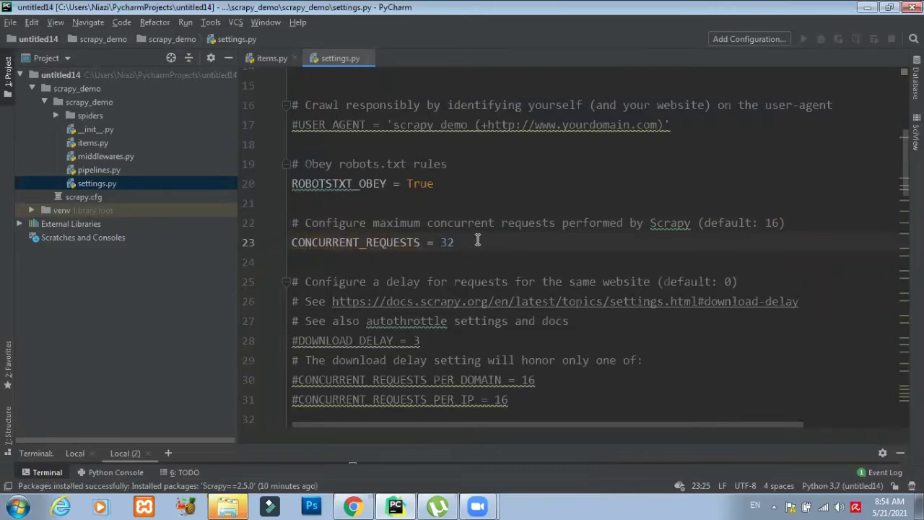
- Comment out the CONCURRENT_REQUESTS setting on line 23 again with a # sign
click(289, 243)
key(Return)
key(BackSpace)
text(#)
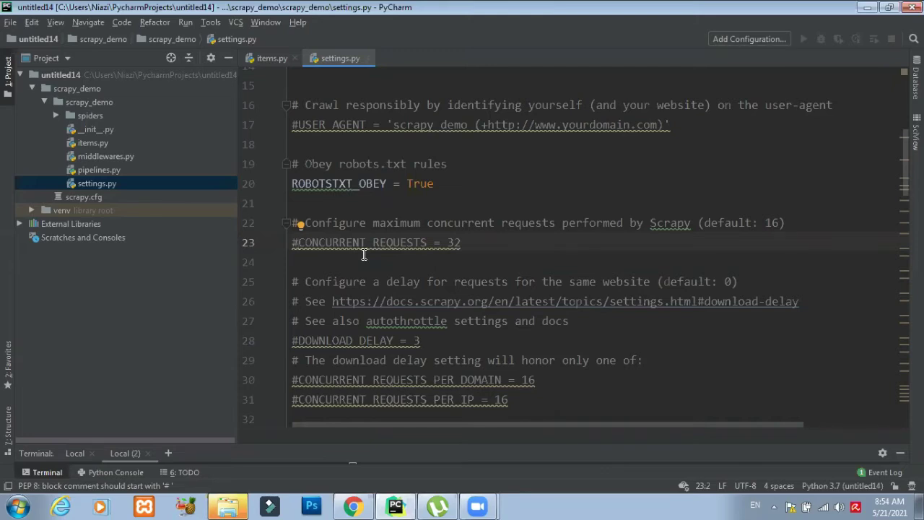
- Add 1000 after the 32 on the commented CONCURRENT_REQUESTS line and view the Worldometers page in Chrome
click(471, 242)
text(1000)
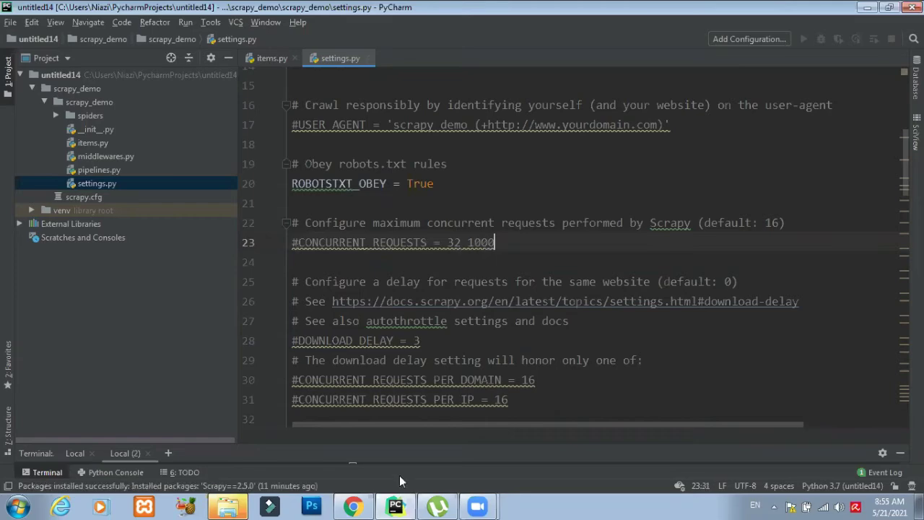
click(353, 506)
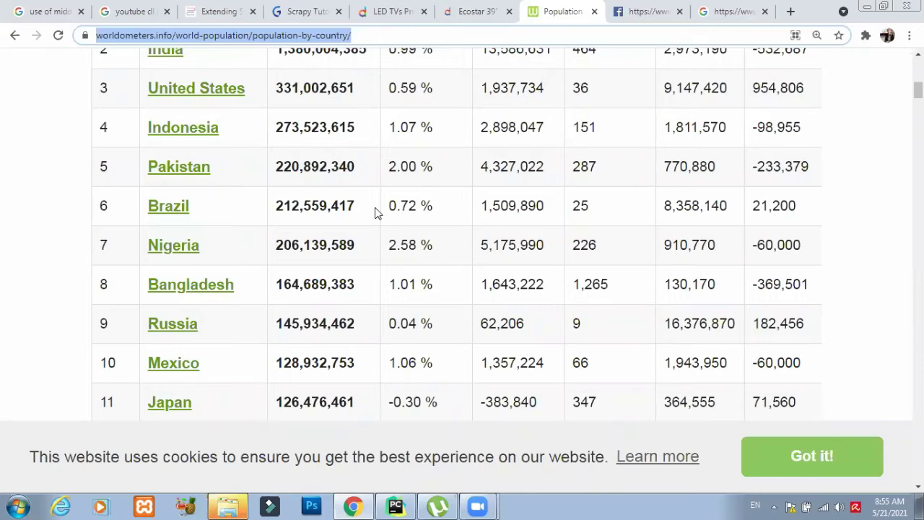
- Switch to PyCharm and remove the added 1000 from the CONCURRENT_REQUESTS line
click(397, 505)
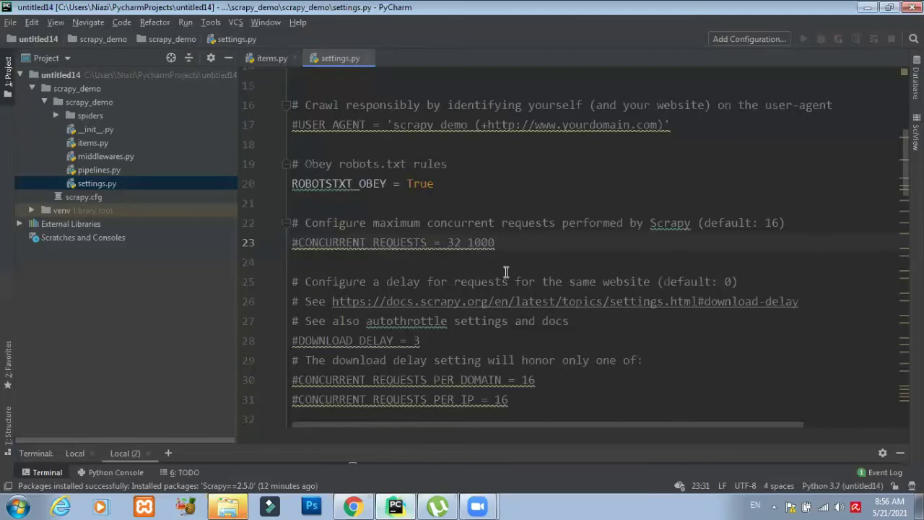
key(BackSpace)
key(BackSpace)
key(BackSpace)
key(BackSpace)
key(BackSpace)
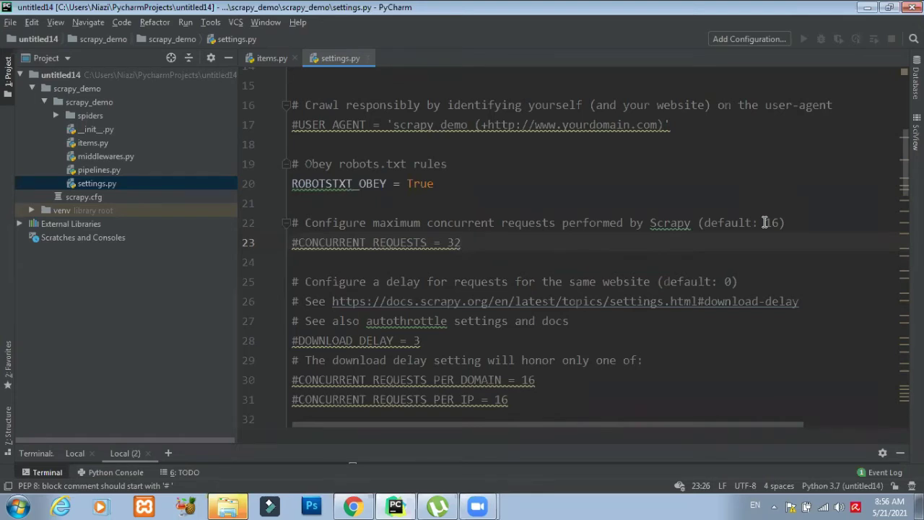
- Look through the remaining settings in settings.py, including cookies, request headers, item pipelines and AutoThrottle, and return to the file's first line
click(480, 301)
key(Page_Down)
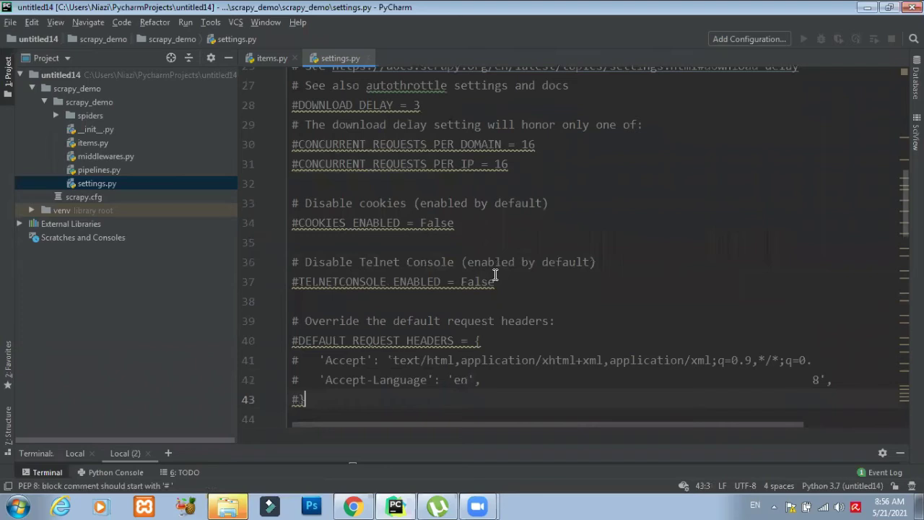
key(Page_Down)
key(Page_Down)
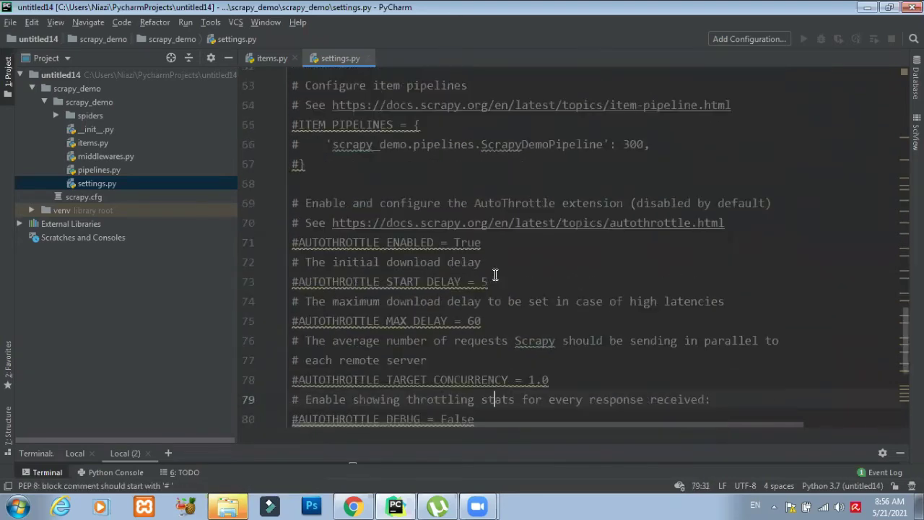
key(Page_Down)
key(Page_Up)
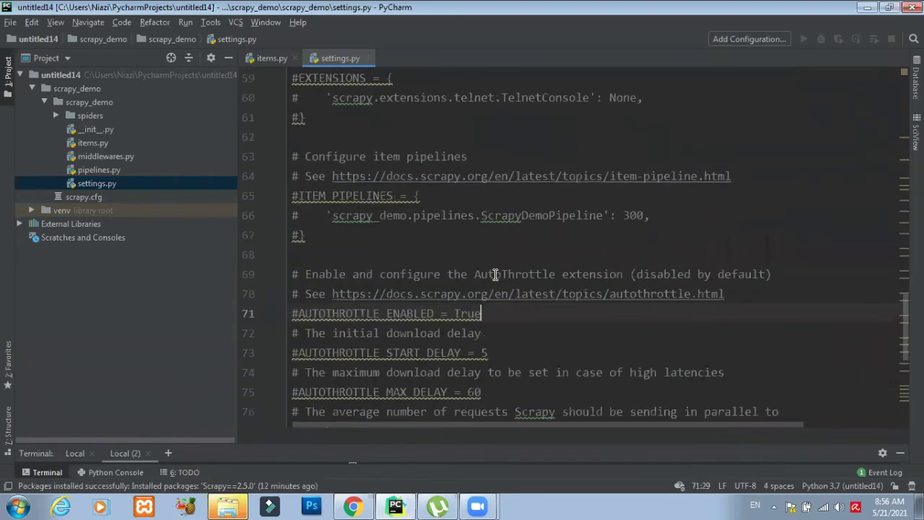
key(ctrl+Home)
- Open pipelines.py and examine the process_item method of the ScrapyDemoPipeline class
click(103, 169)
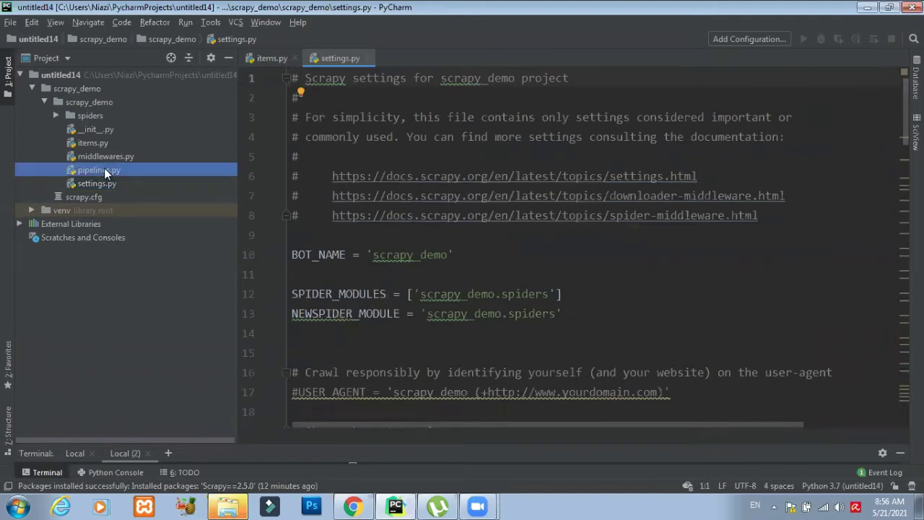
double_click(104, 170)
click(355, 239)
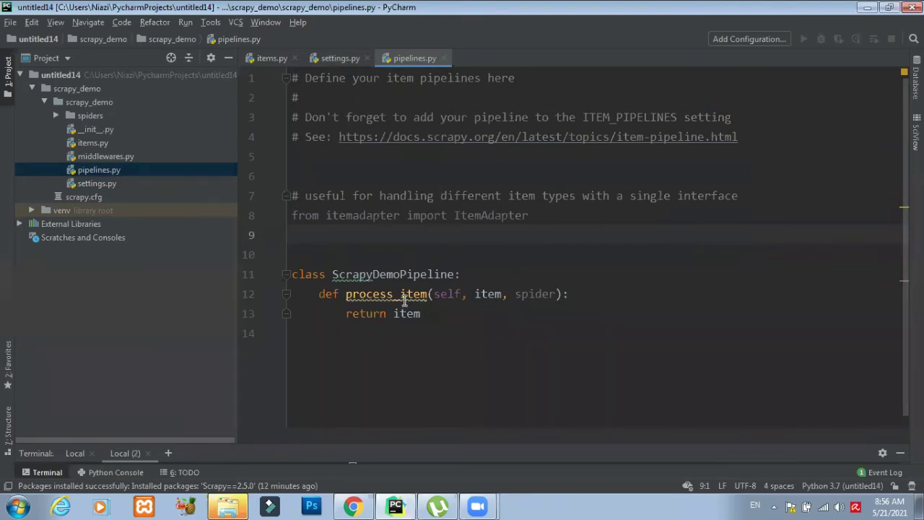
mouse_move(404, 300)
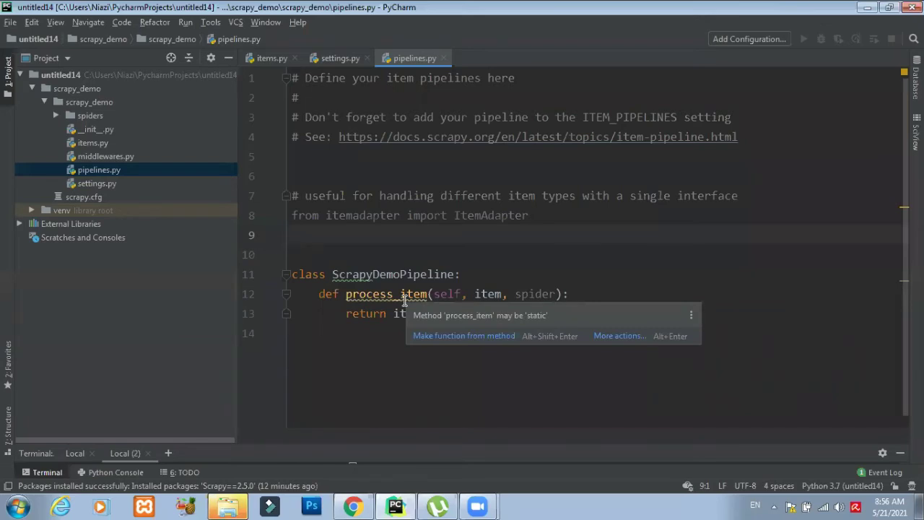